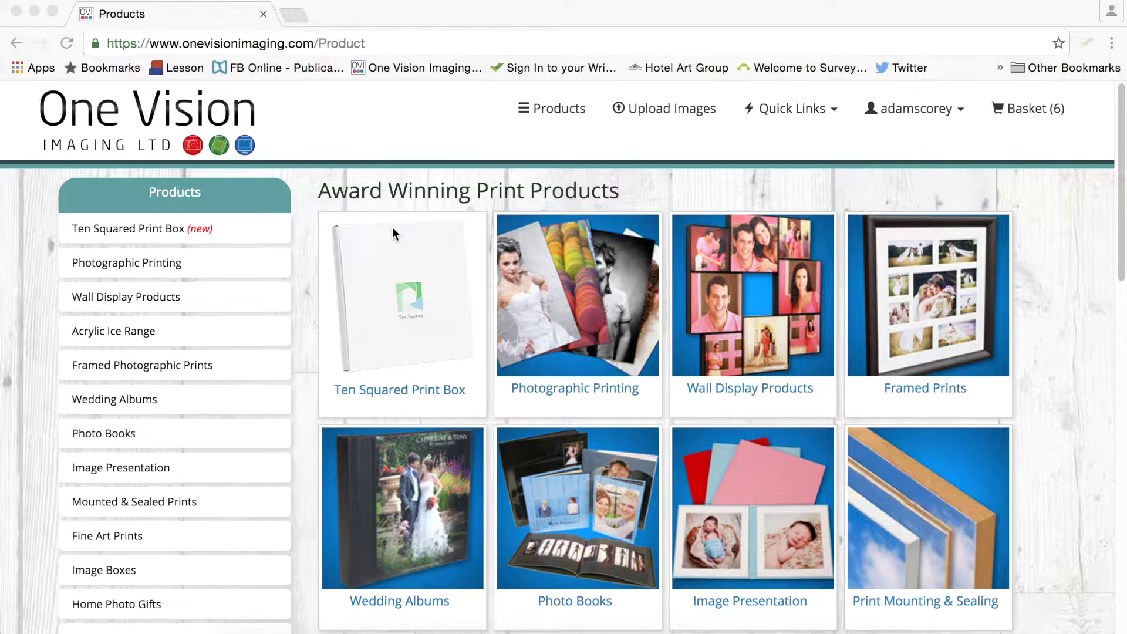
- Open the Framed Prints page and launch the Build Your Framed Photo builder
left_click(937, 320)
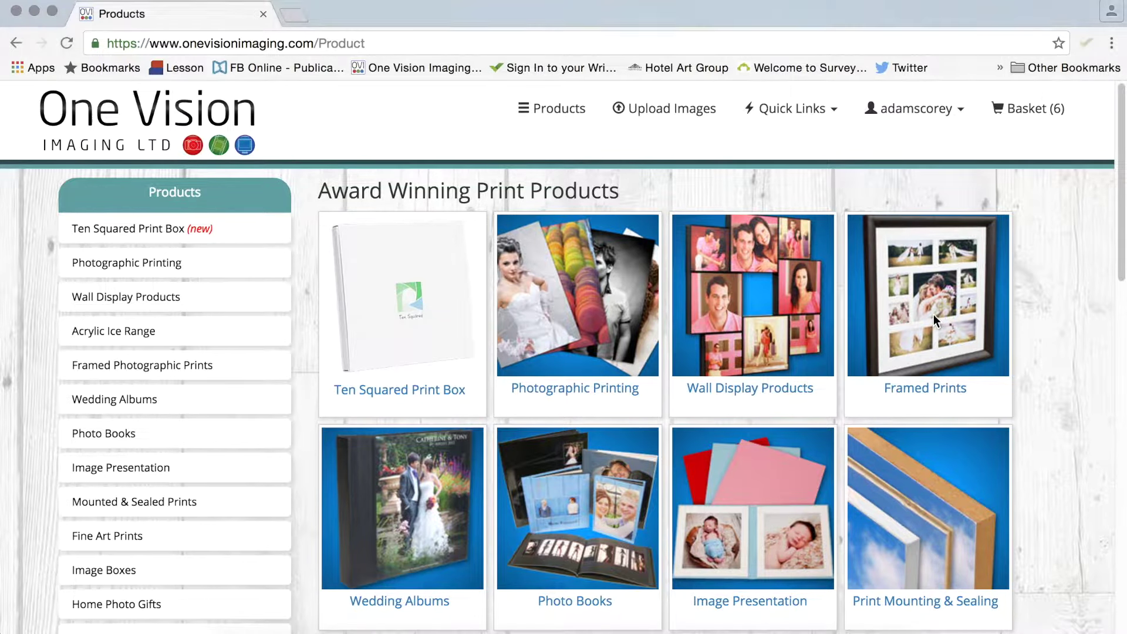
left_click(934, 316)
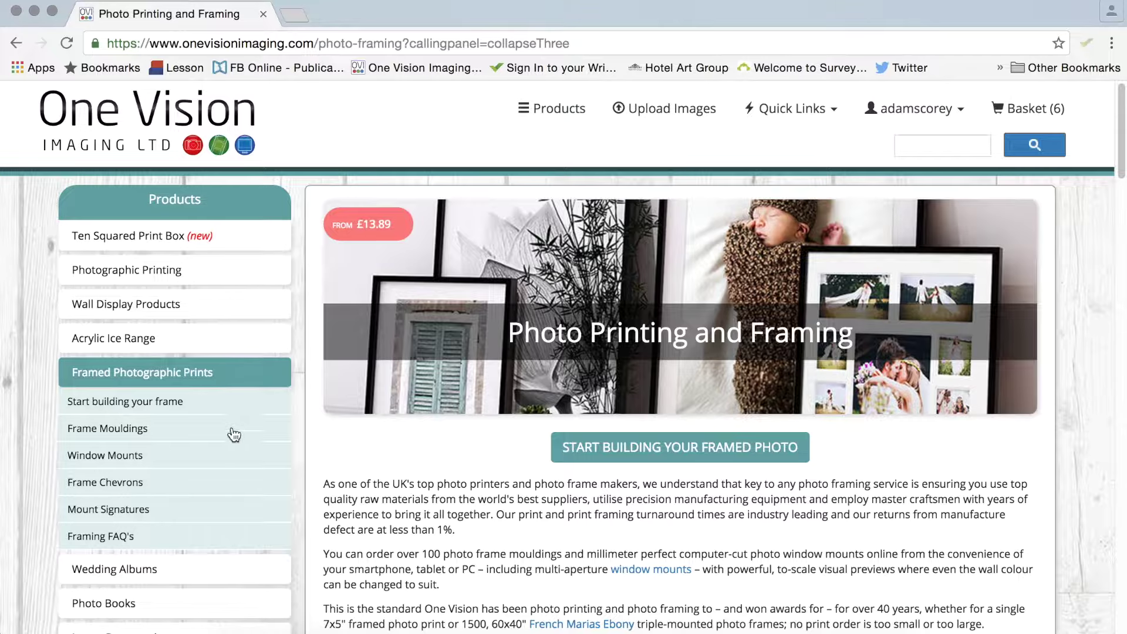
scroll(636, 494, "down", 3)
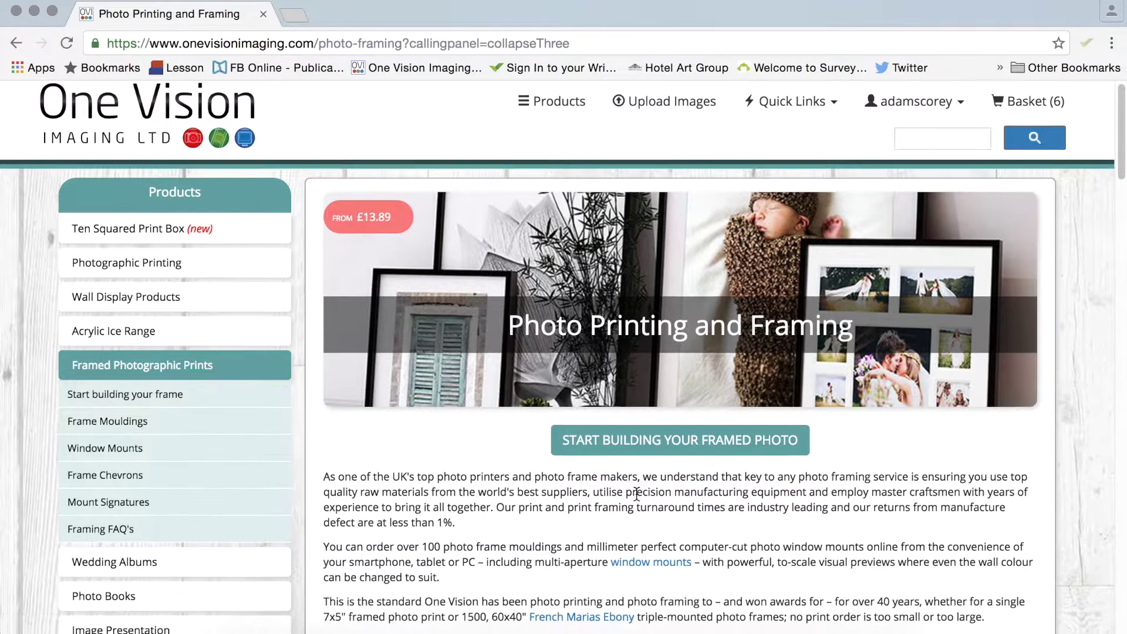
scroll(637, 494, "down", 15)
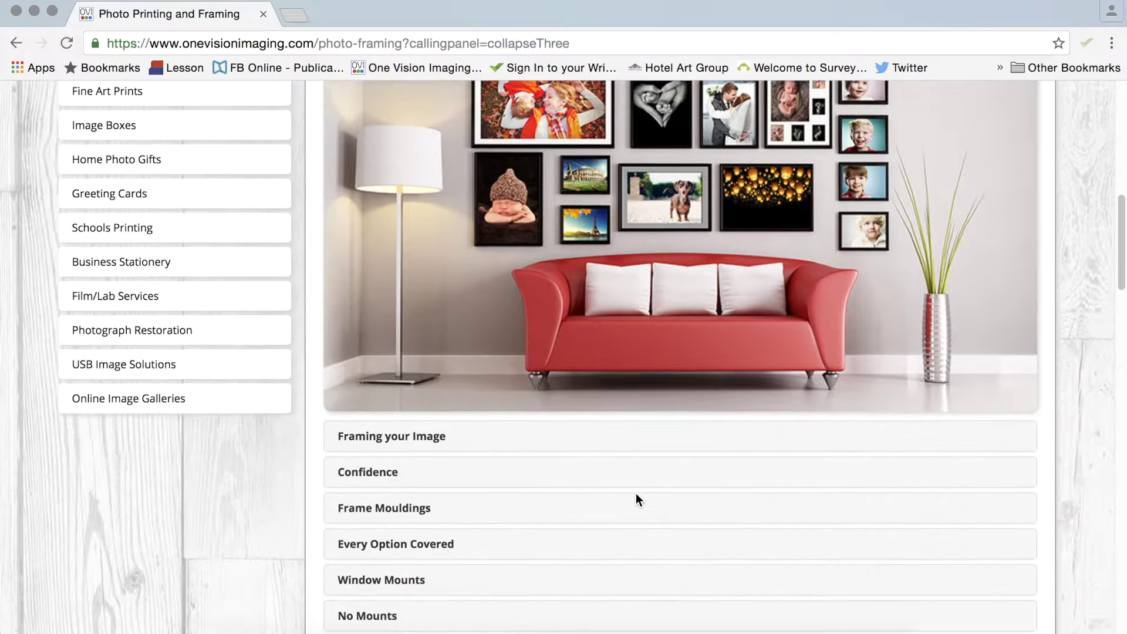
scroll(530, 456, "down", 4)
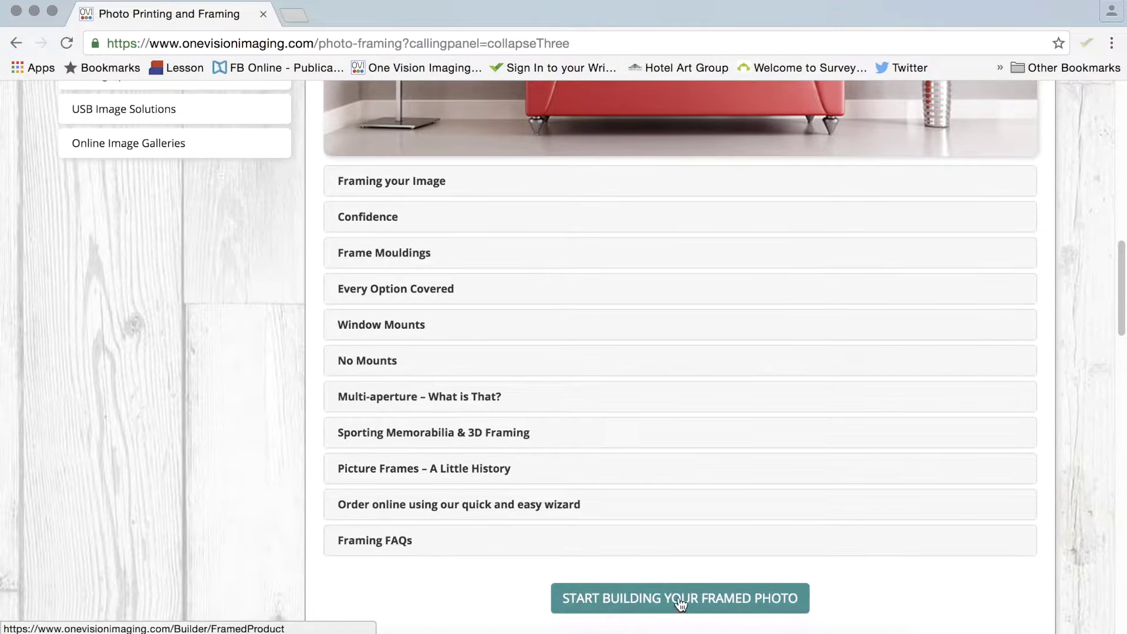
scroll(635, 519, "up", 7)
scroll(634, 513, "up", 14)
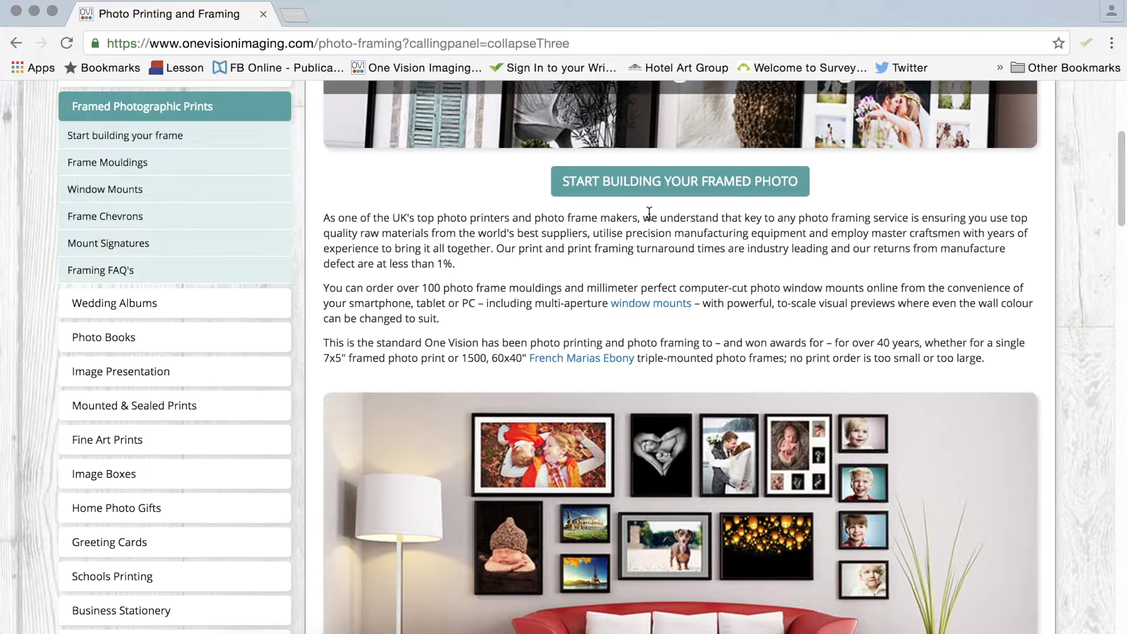
left_click(678, 183)
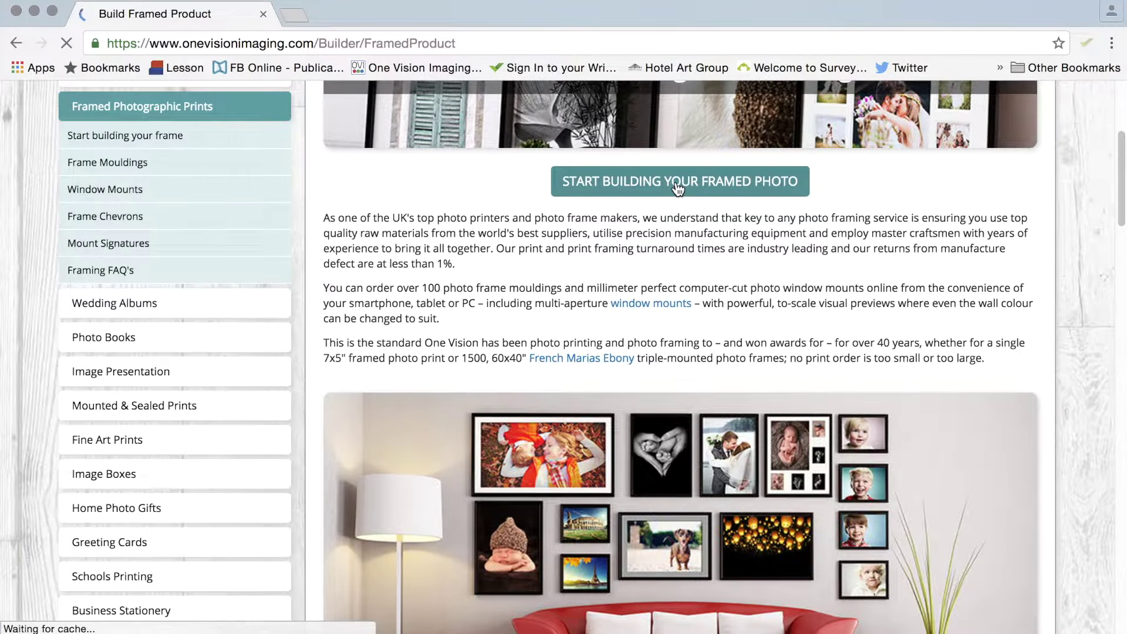
- Select the Thick Swept Black (OVF41) frame and review its details
scroll(573, 386, "down", 3)
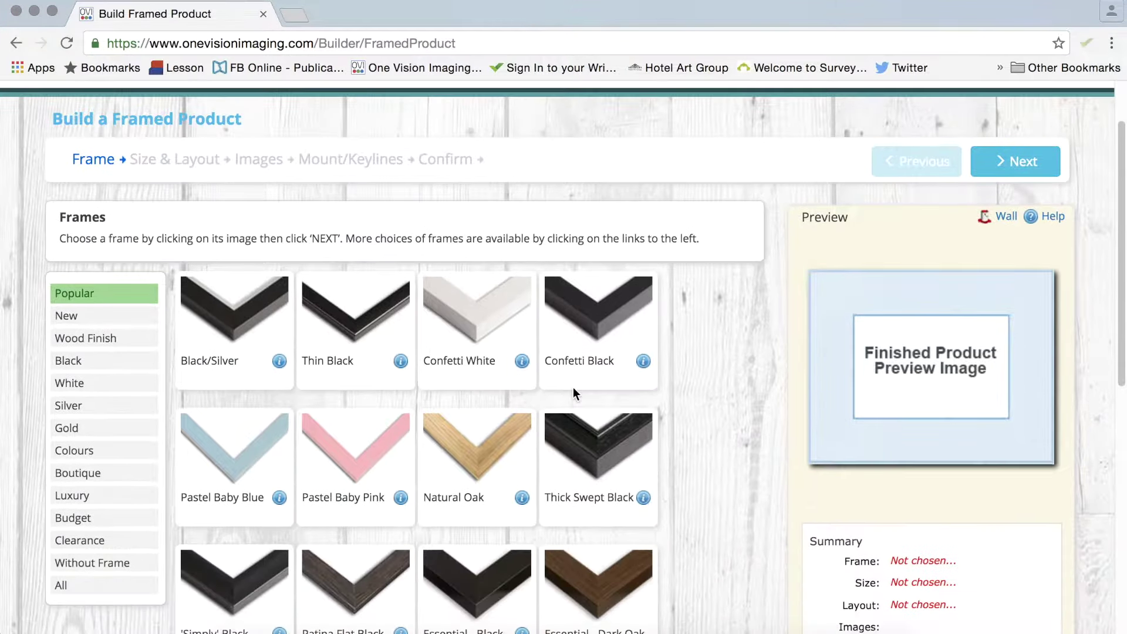
scroll(573, 383, "up", 2)
scroll(574, 383, "down", 2)
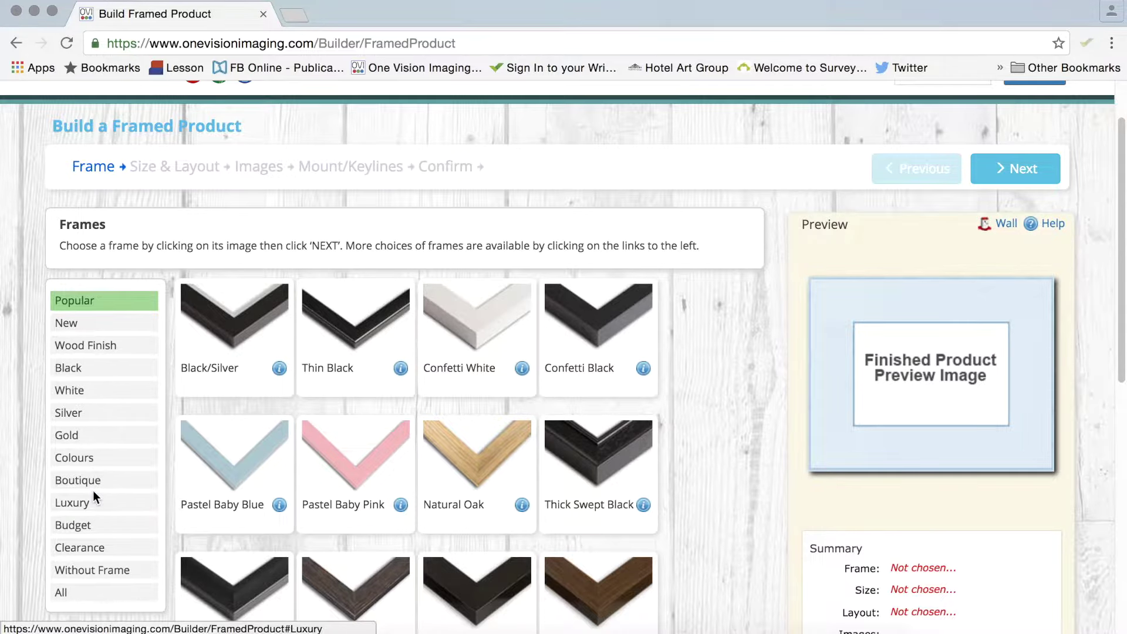
left_click(603, 454)
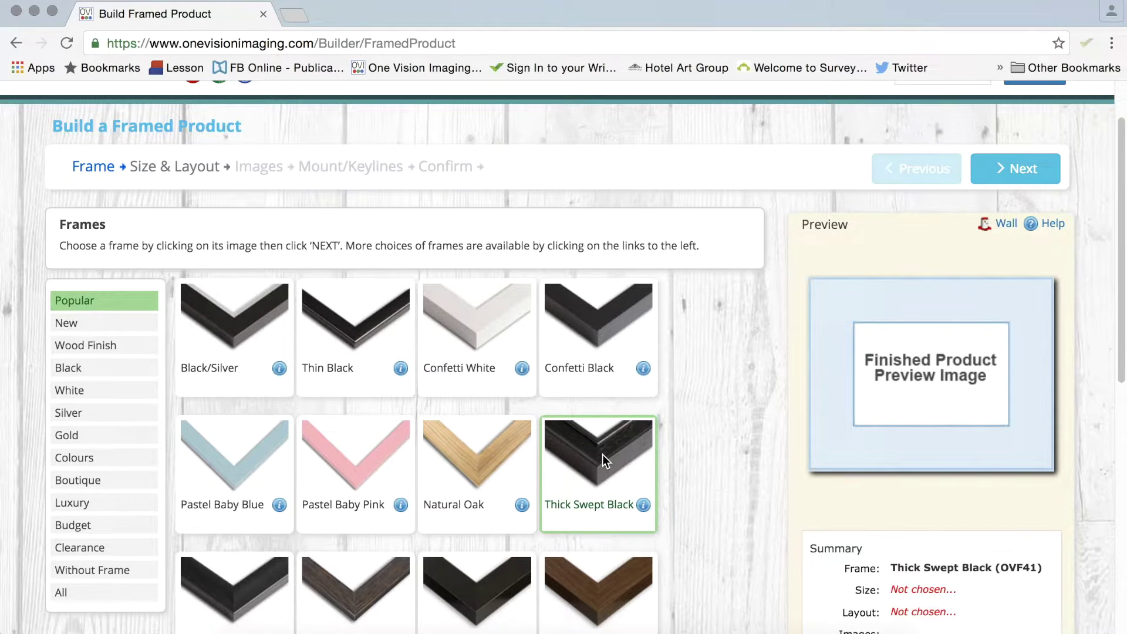
scroll(657, 425, "down", 1)
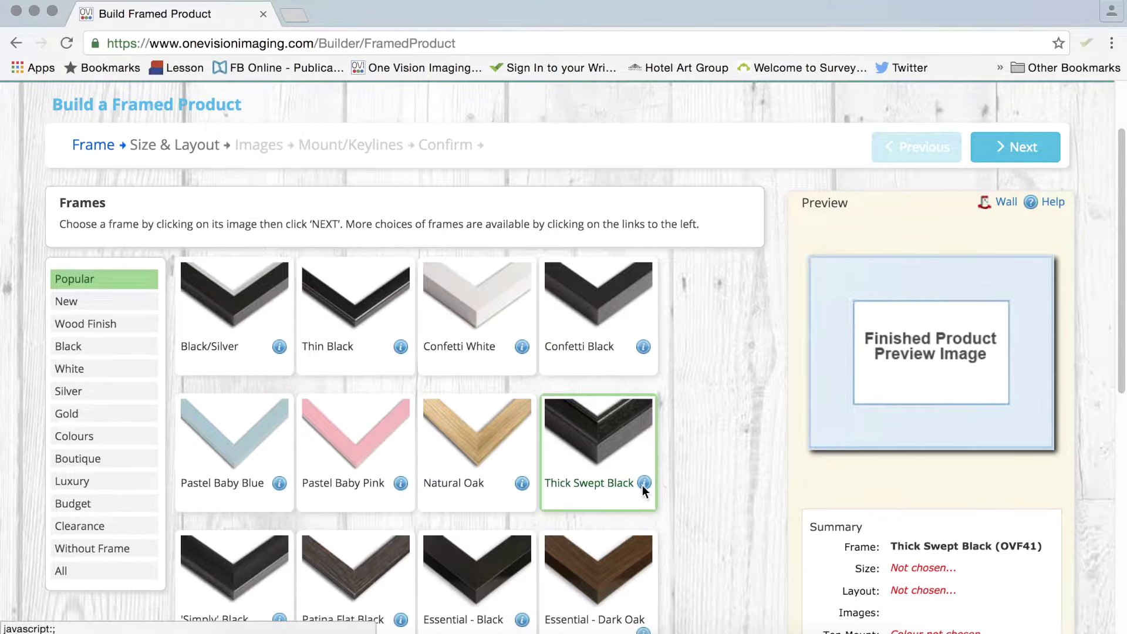
left_click(644, 485)
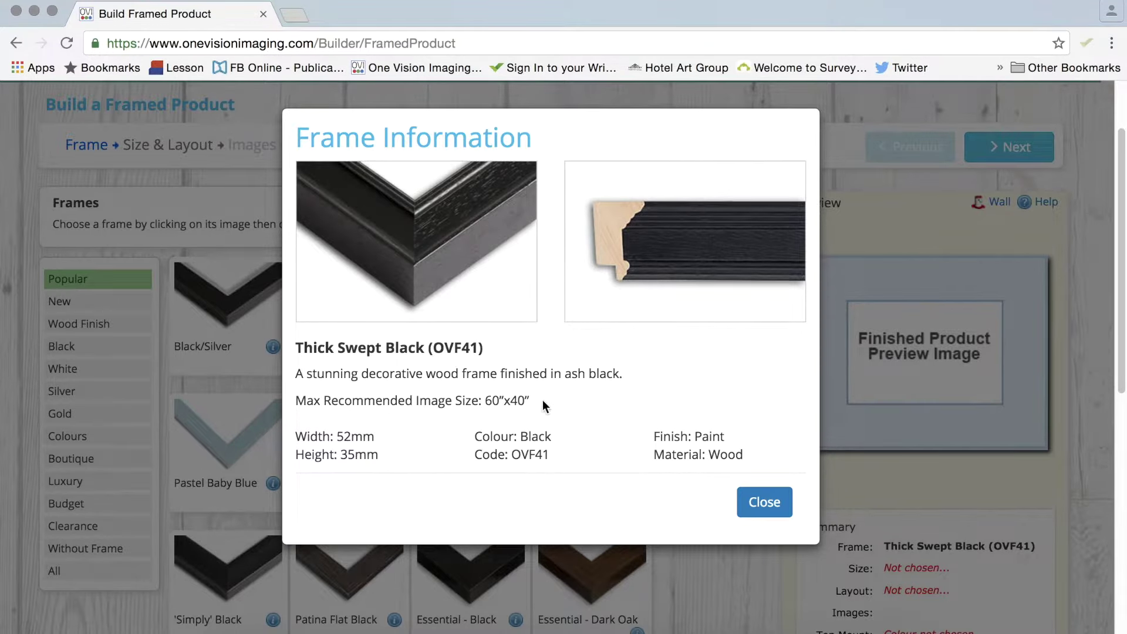
left_click(764, 502)
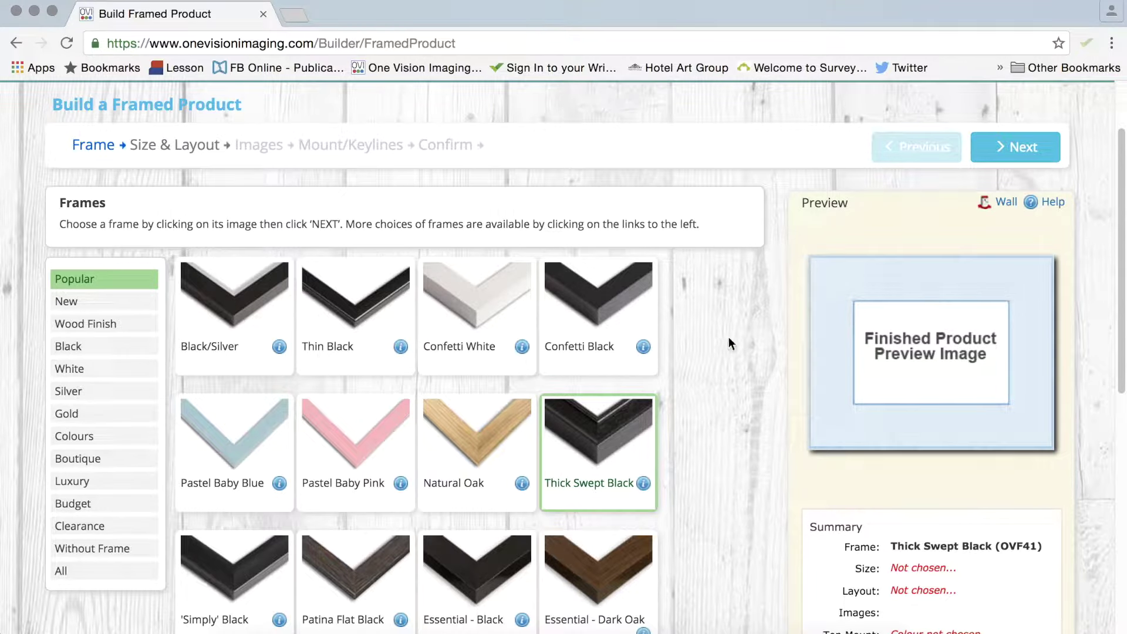
- Choose a portrait 20 x 24 inch size with the 18x22" on 20x24 layout (£74.96)
left_click(1019, 148)
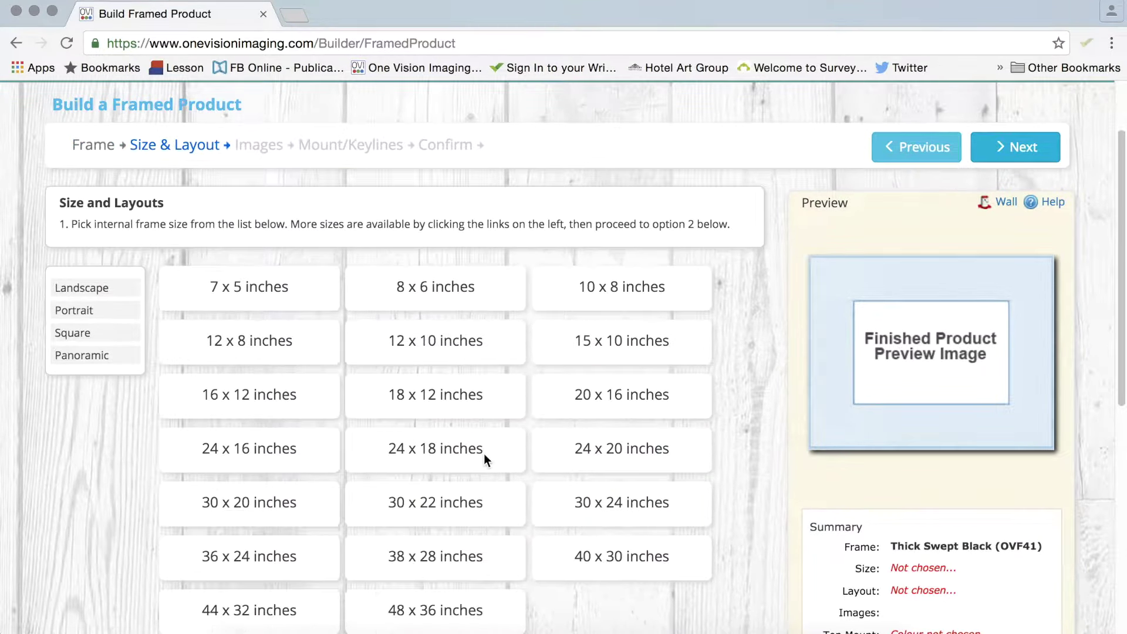
scroll(484, 455, "down", 1)
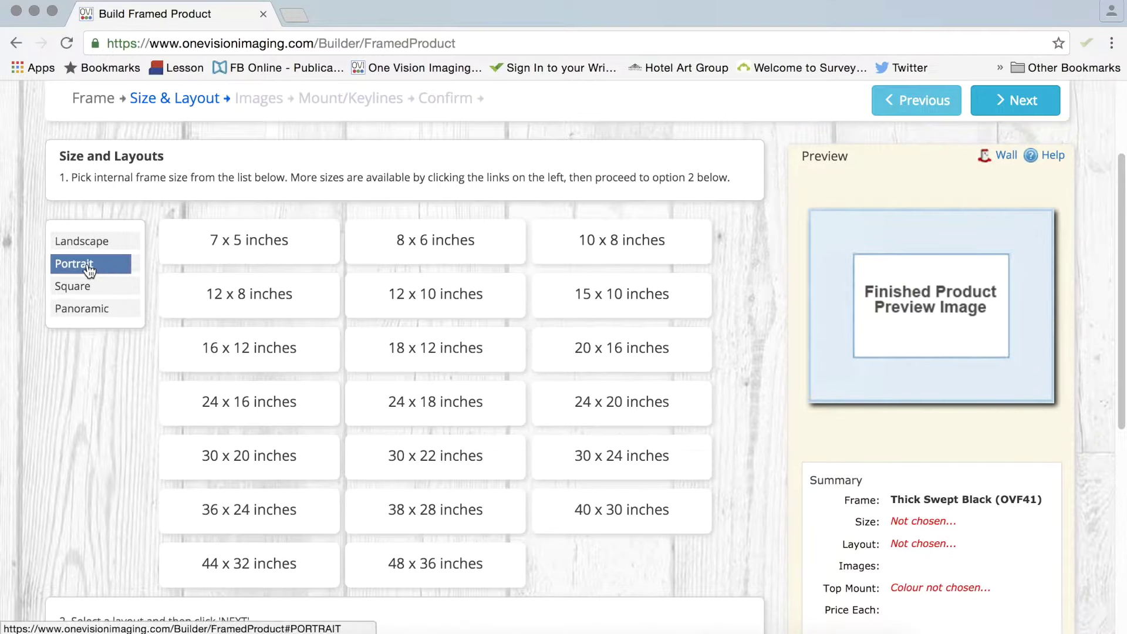
left_click(75, 265)
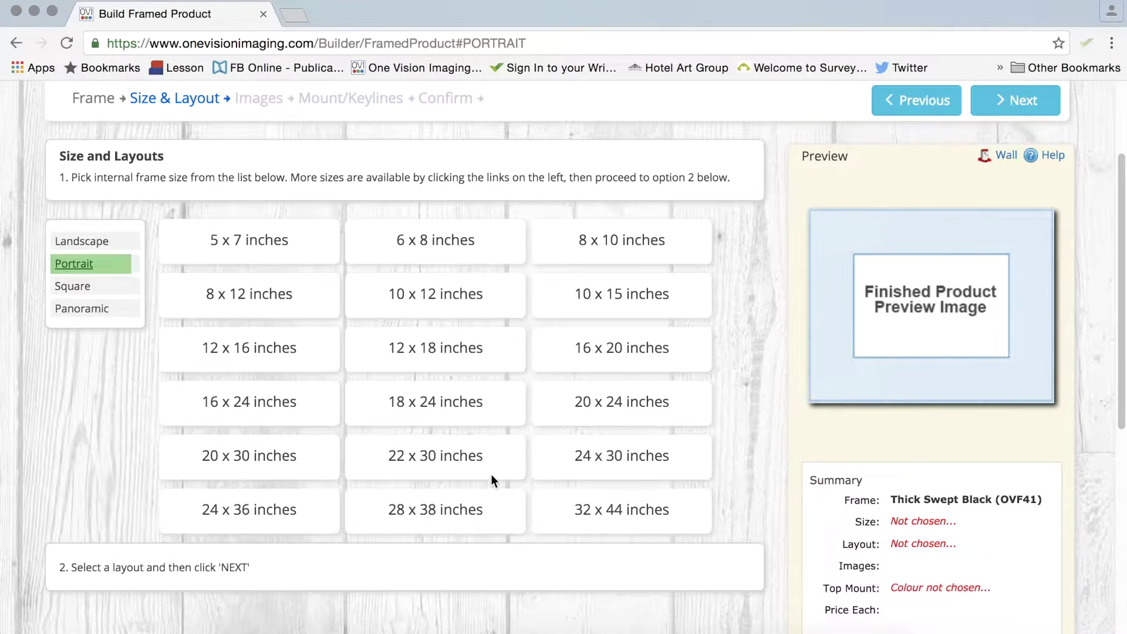
left_click(444, 405)
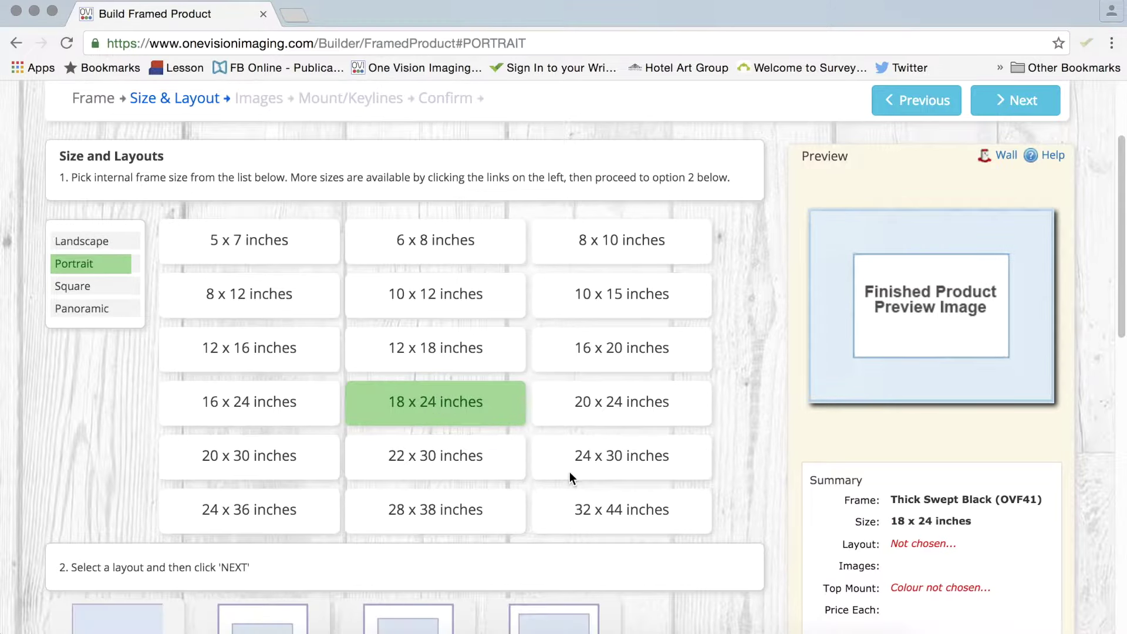
scroll(570, 471, "down", 3)
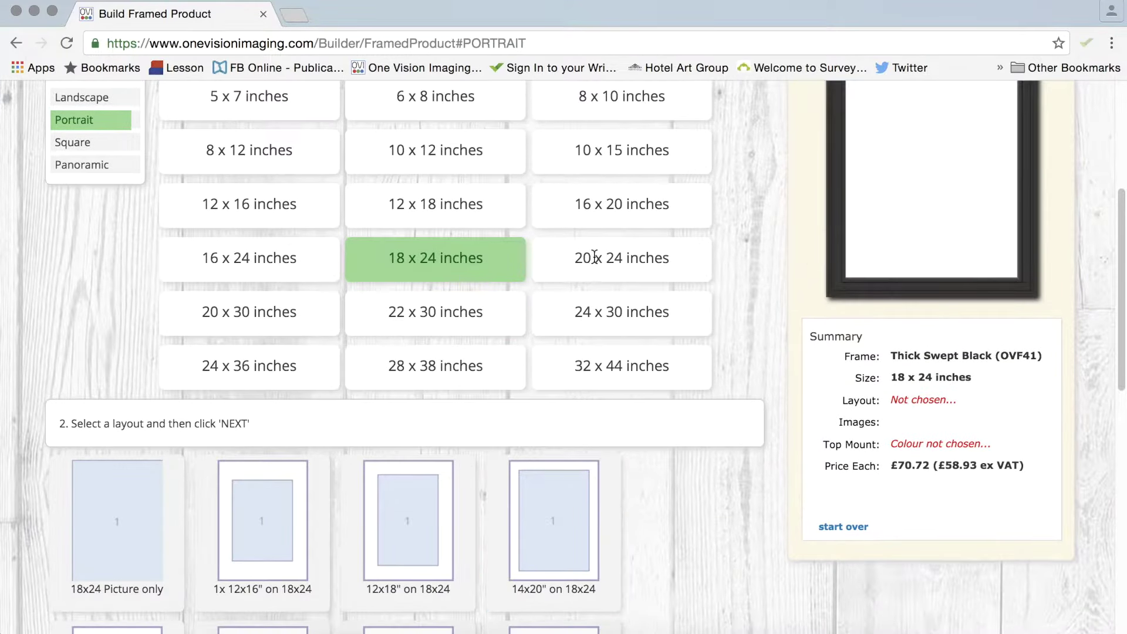
left_click(595, 258)
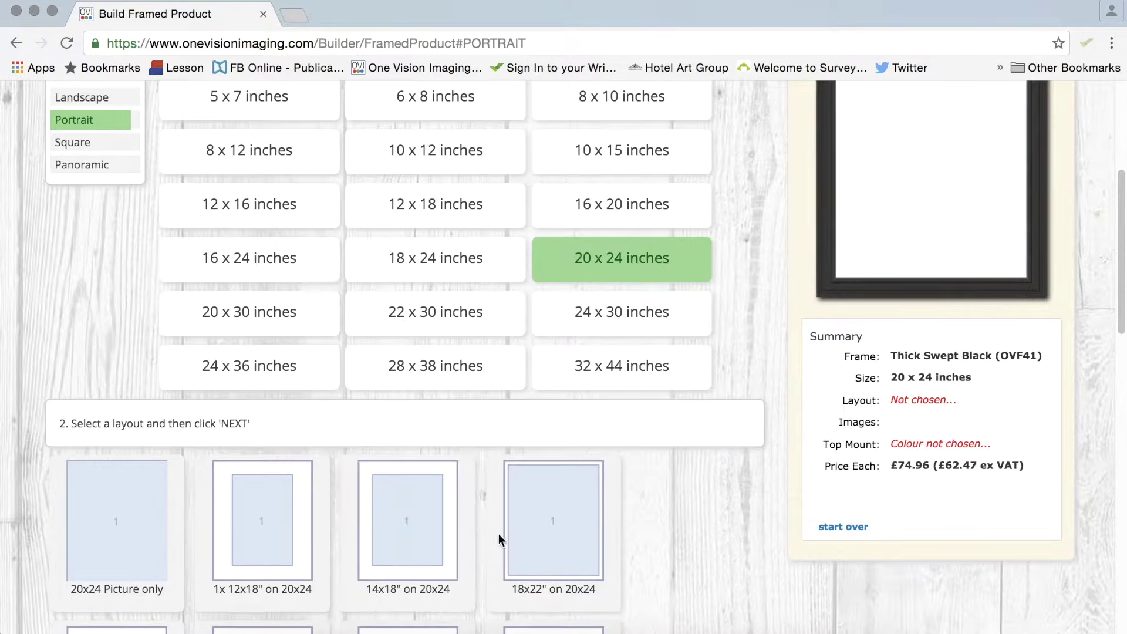
left_click(554, 528)
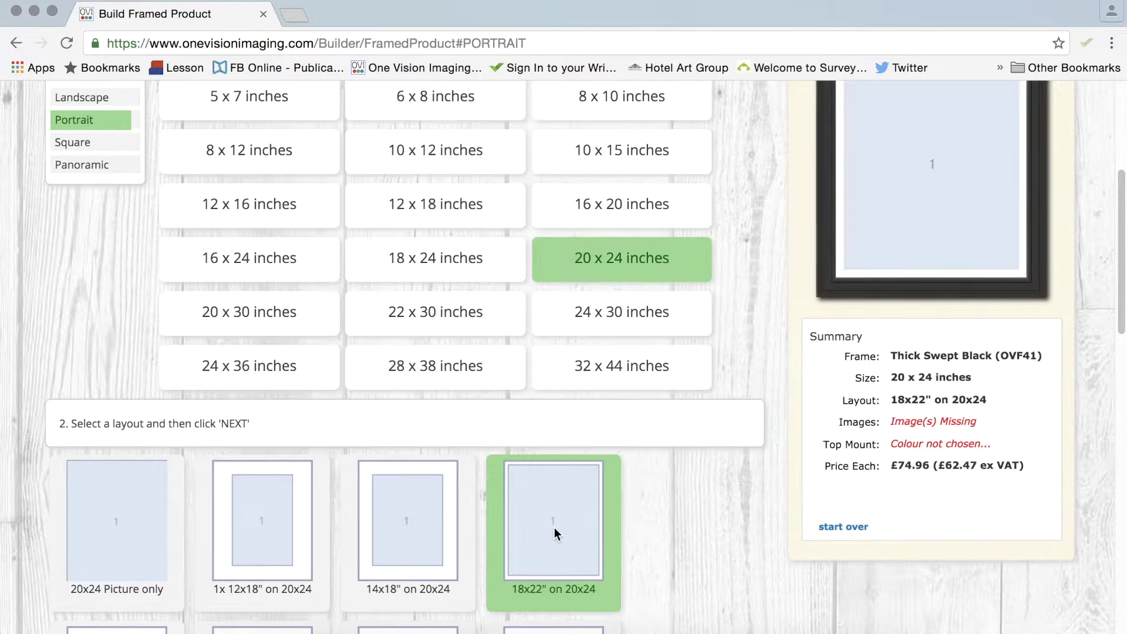
scroll(645, 479, "up", 5)
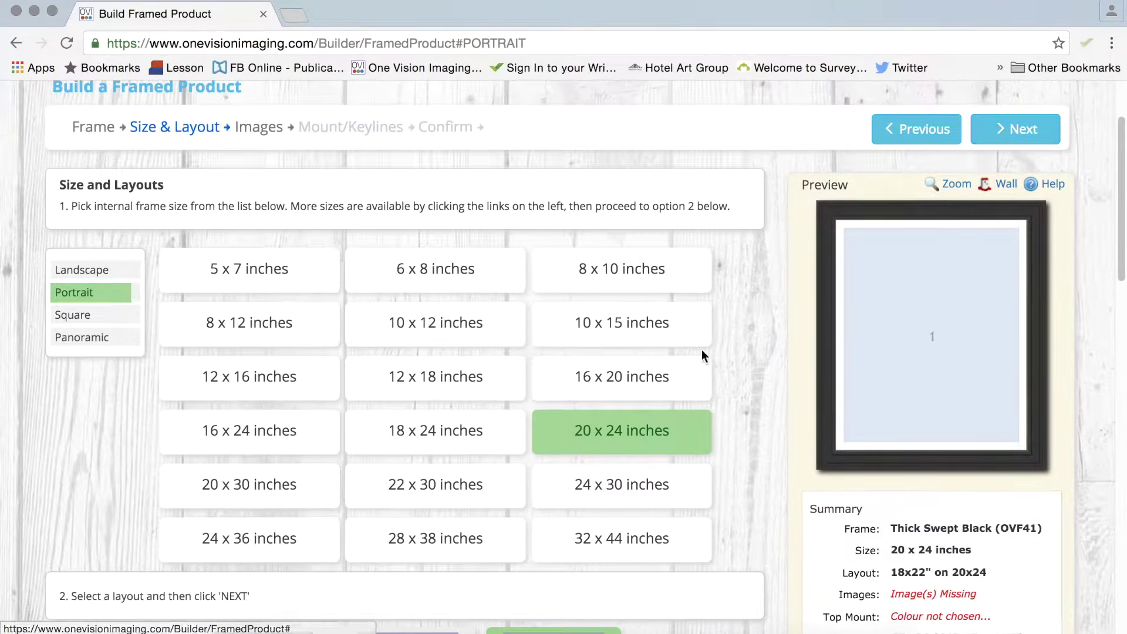
scroll(703, 355, "down", 4)
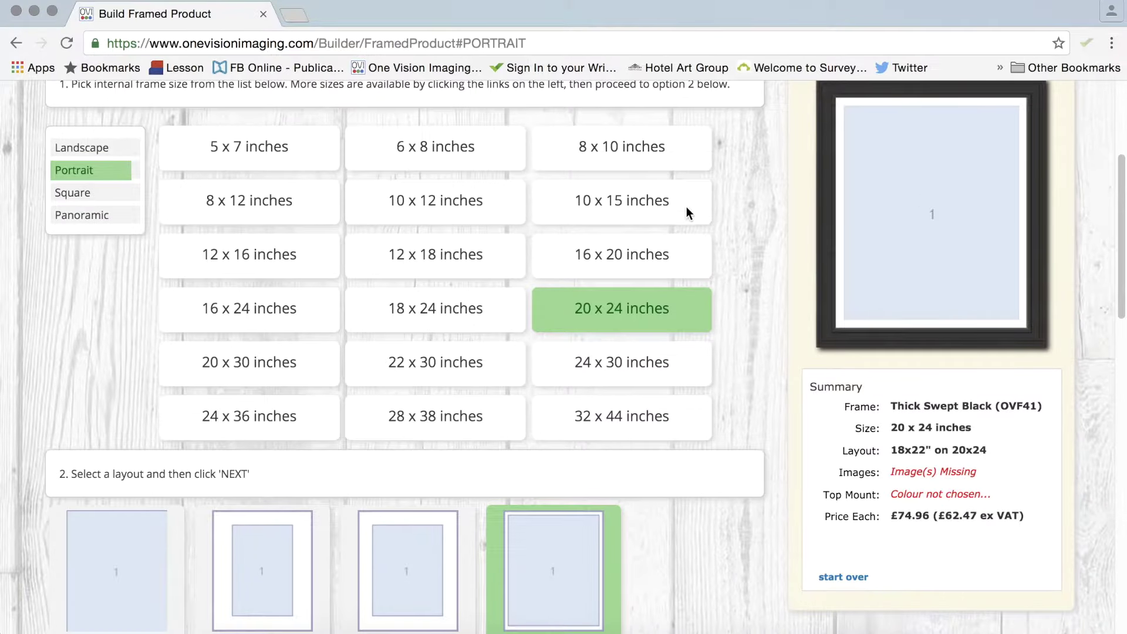
- Switch the layout to 16x20" on the 20x24 frame
scroll(608, 352, "down", 3)
scroll(411, 328, "up", 1)
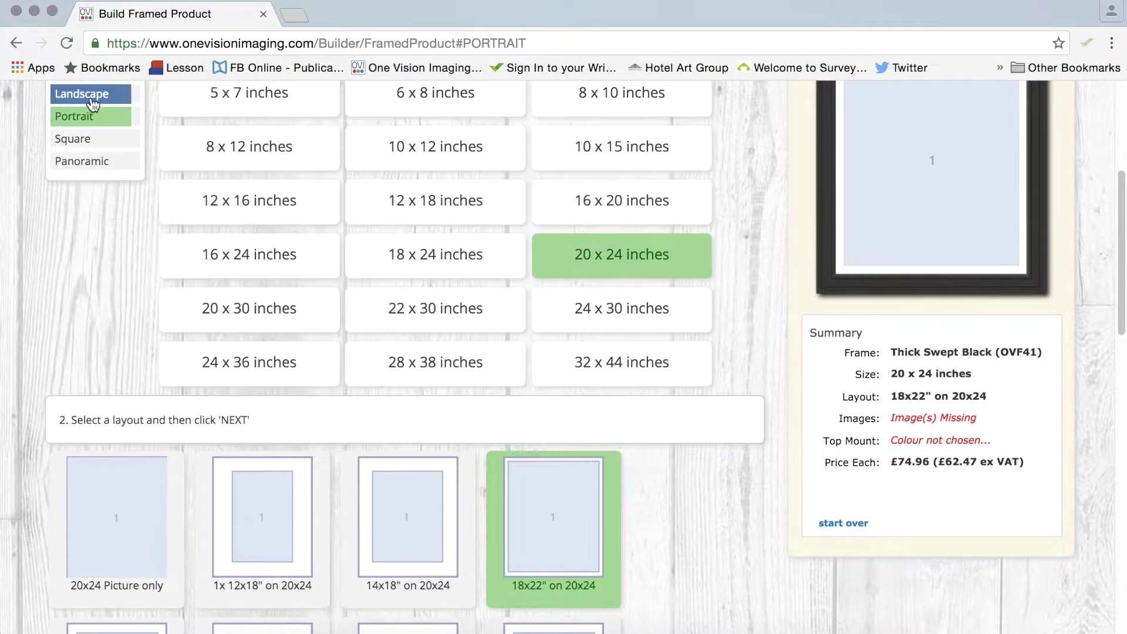
scroll(82, 135, "up", 1)
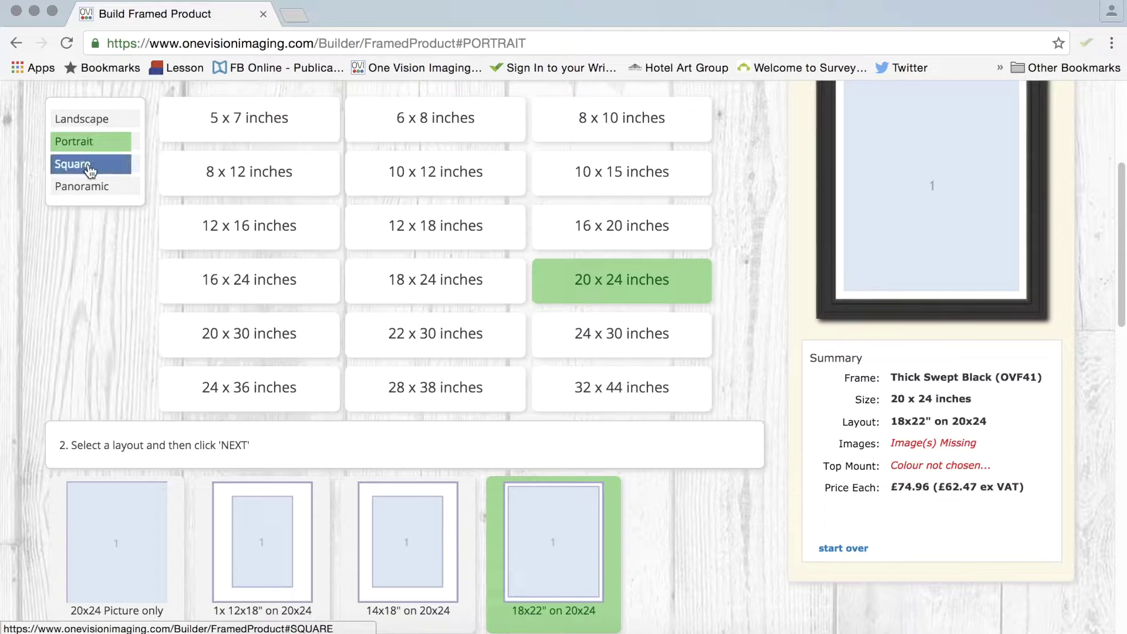
scroll(92, 213, "down", 6)
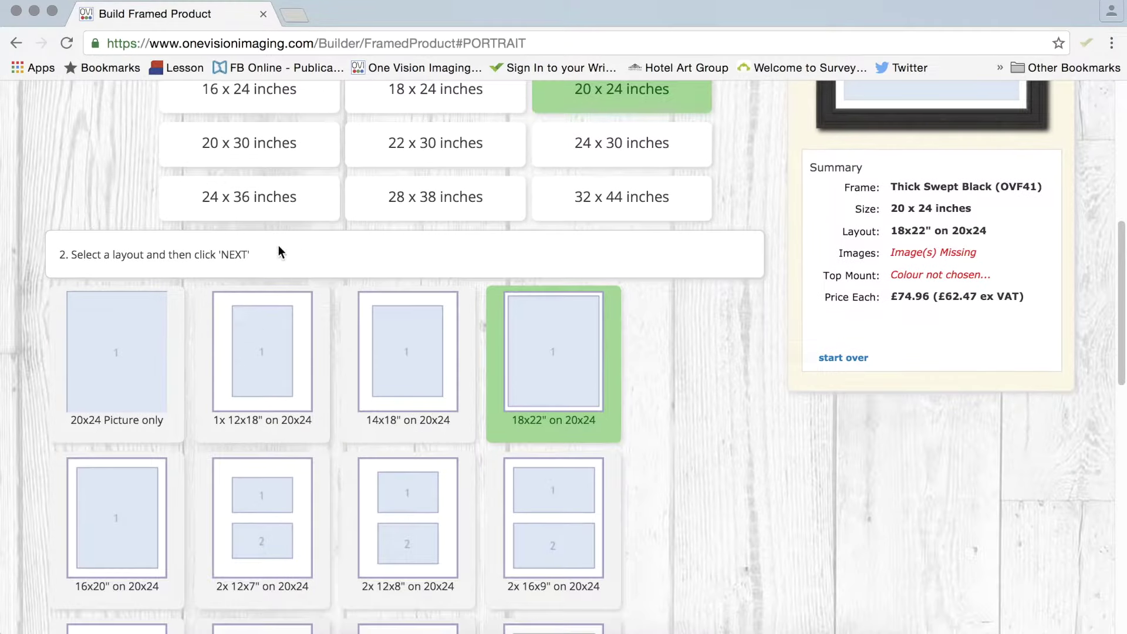
scroll(561, 456, "down", 6)
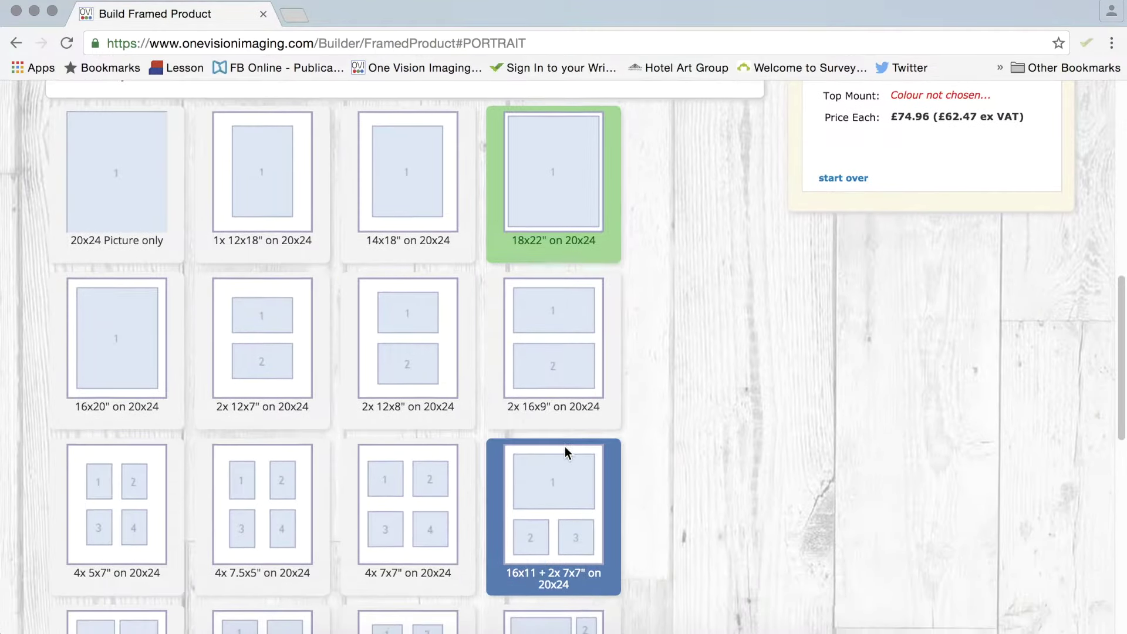
scroll(565, 447, "down", 1)
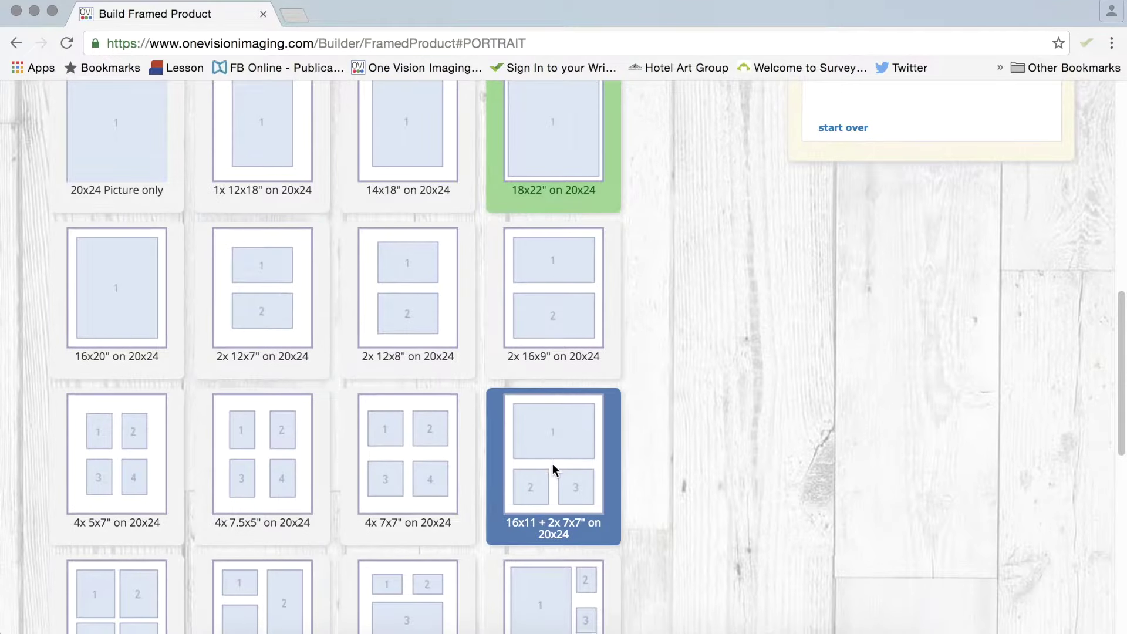
scroll(552, 464, "down", 8)
scroll(552, 464, "down", 3)
scroll(414, 337, "up", 20)
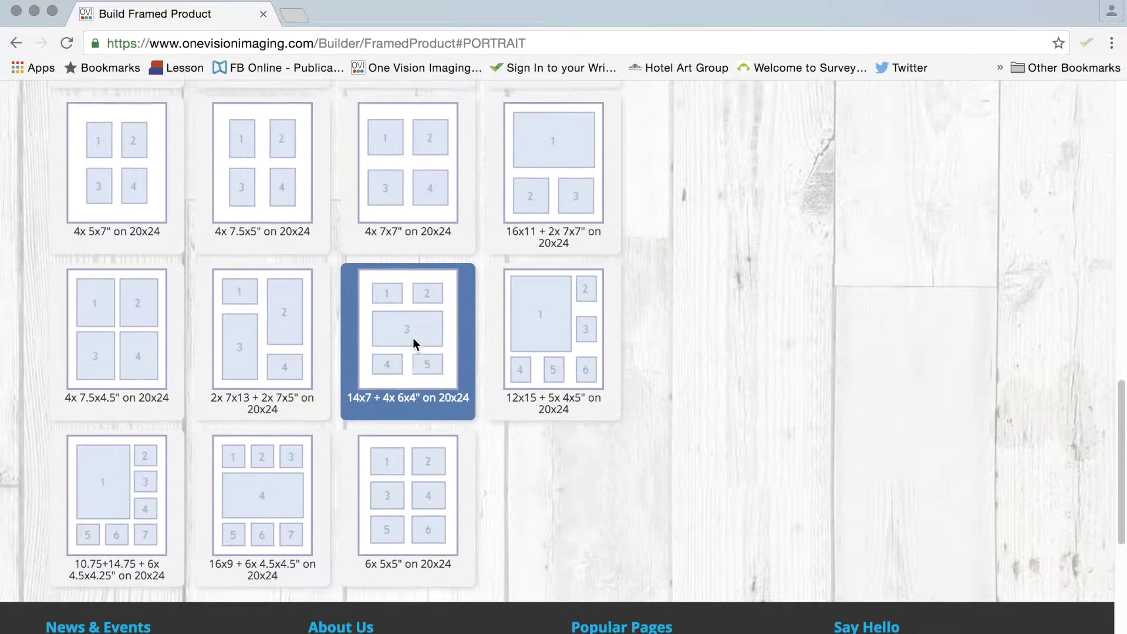
scroll(413, 337, "up", 1)
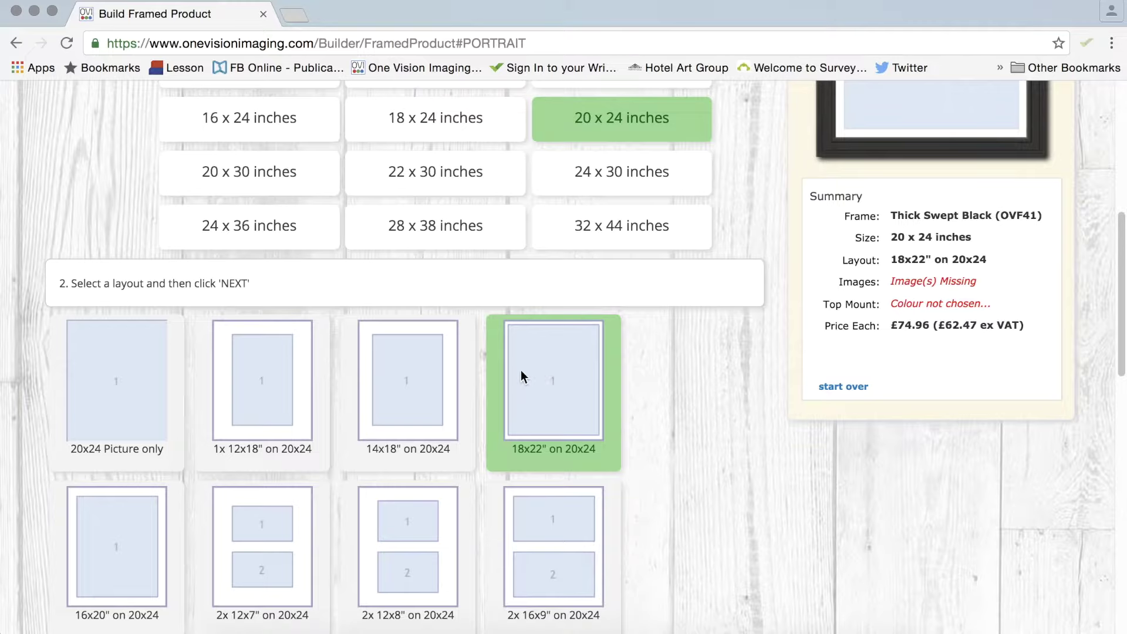
left_click(121, 528)
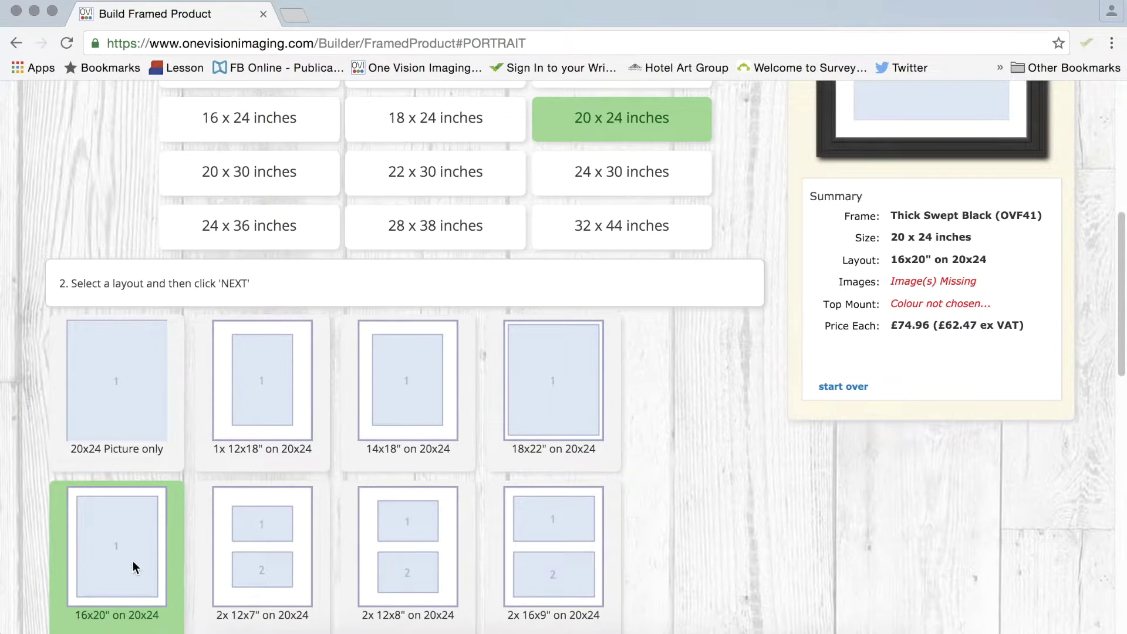
- Return to the top of the builder and advance to the Images step
scroll(133, 526, "down", 2)
scroll(132, 526, "up", 3)
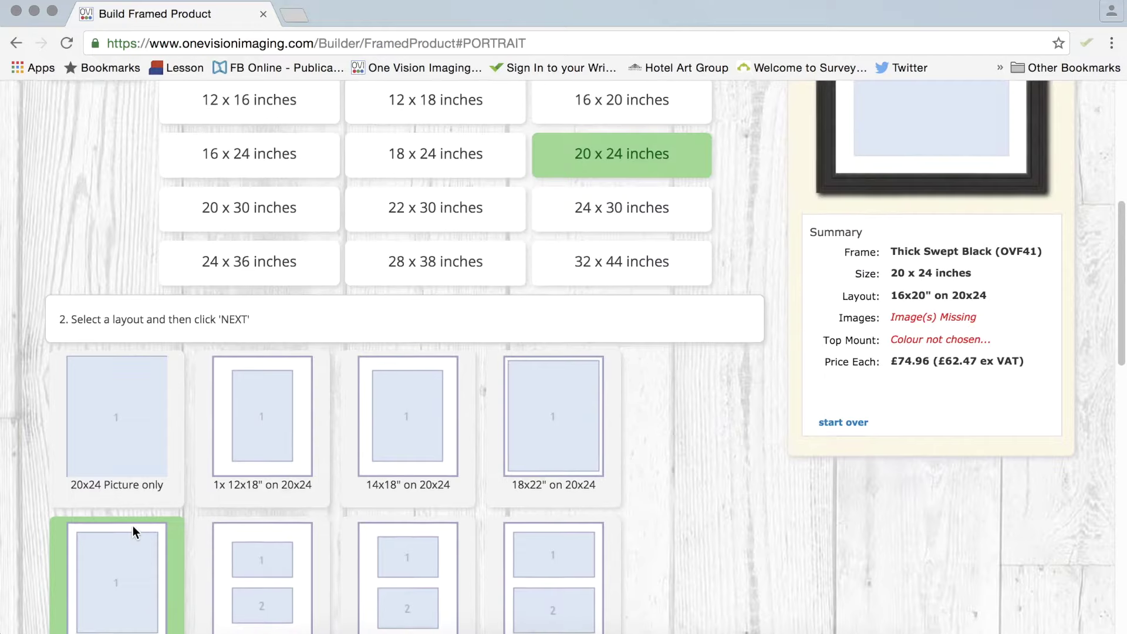
scroll(132, 526, "up", 2)
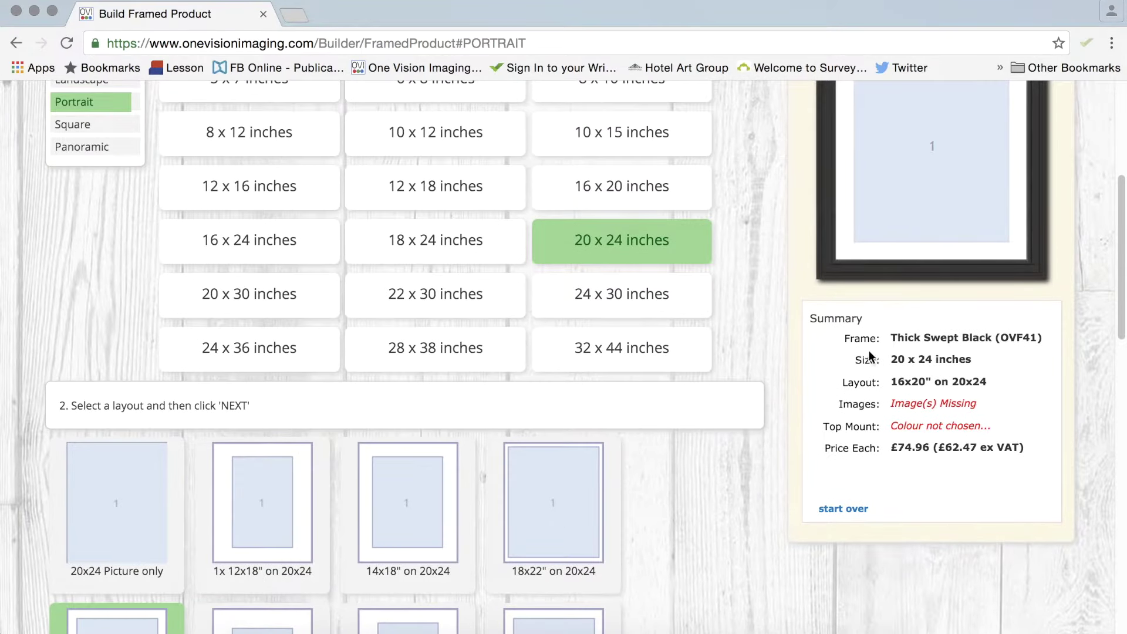
scroll(844, 434, "up", 5)
left_click(1011, 251)
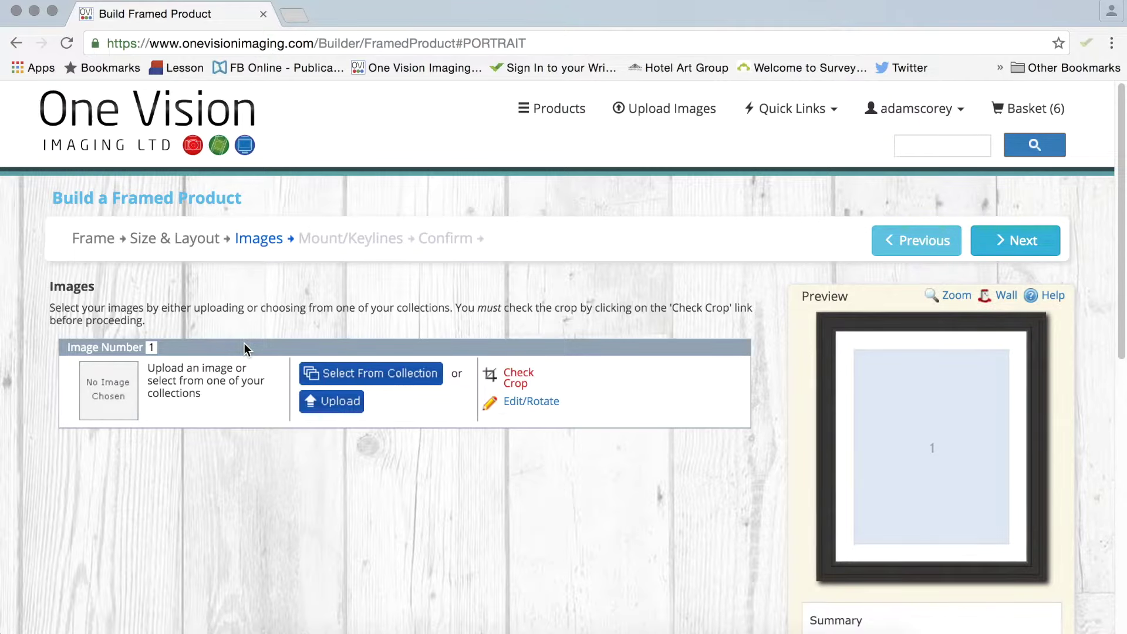
- Fill image 1 with WALG3.jpg from the July 2016 saved collection
left_click(397, 373)
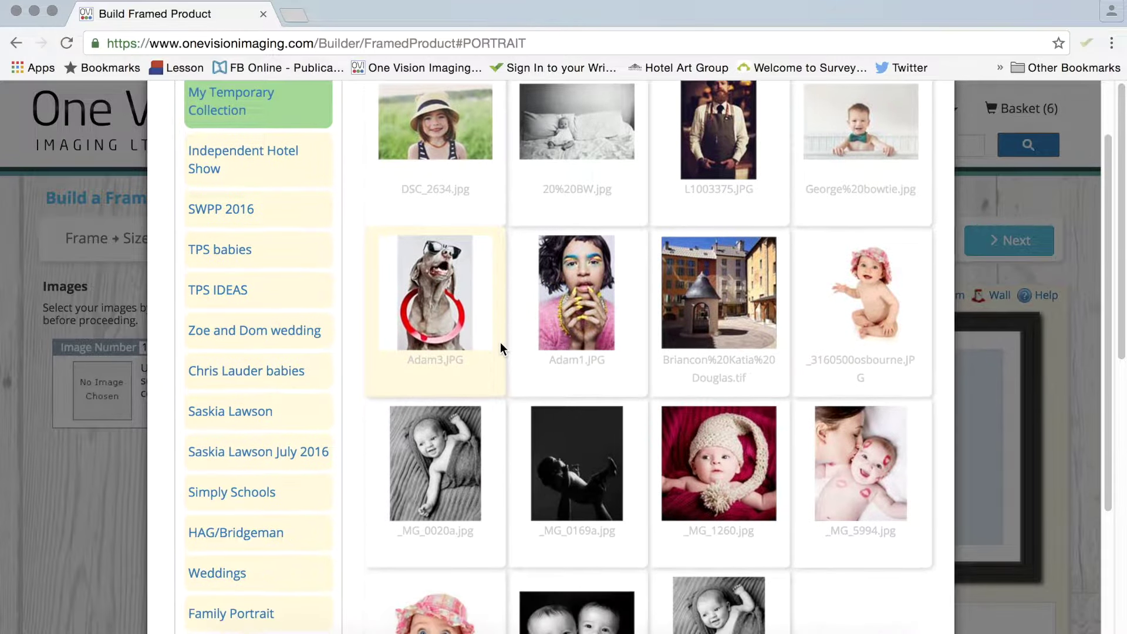
scroll(500, 343, "down", 3)
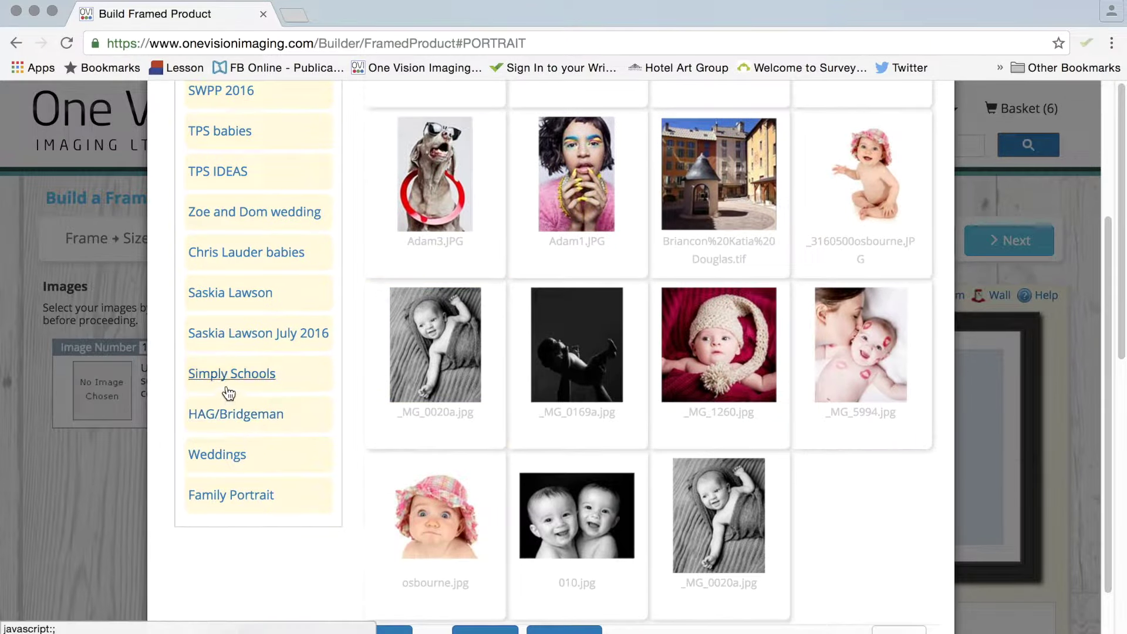
left_click(241, 337)
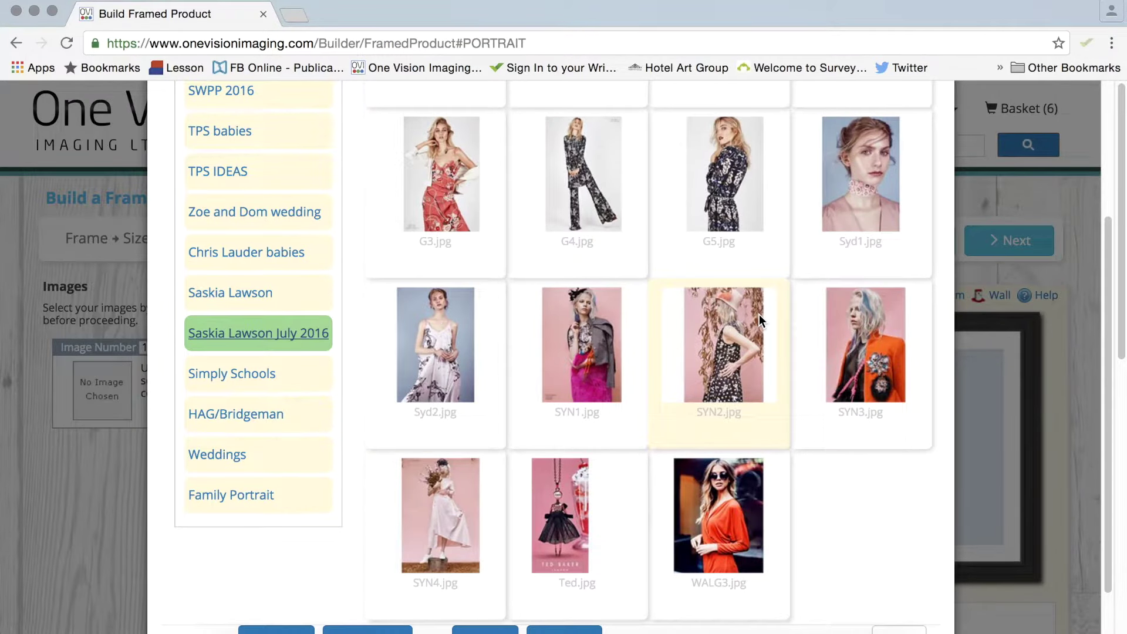
left_click(722, 503)
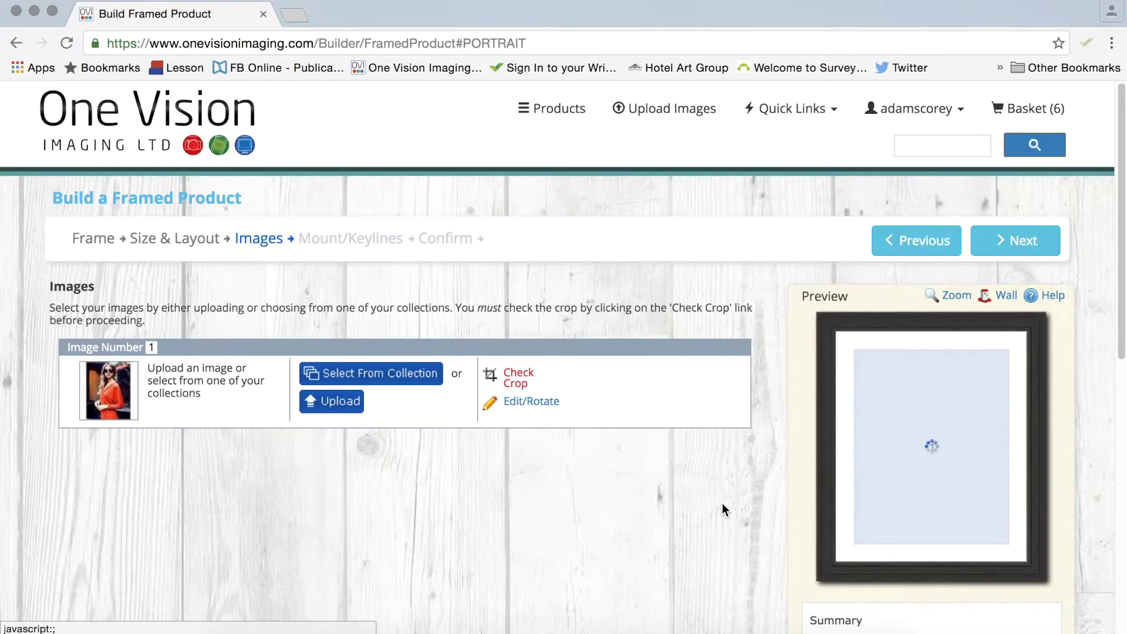
left_click(517, 378)
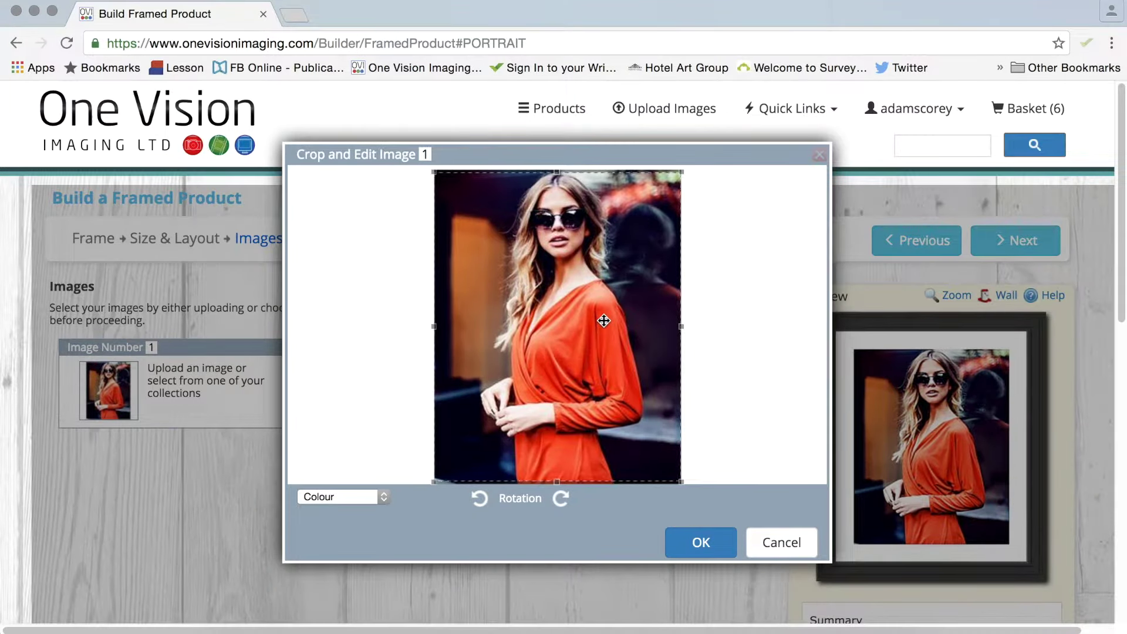
- Nudge the image 1 crop area slightly upward and accept the crop
left_click_drag(554, 378, 561, 376)
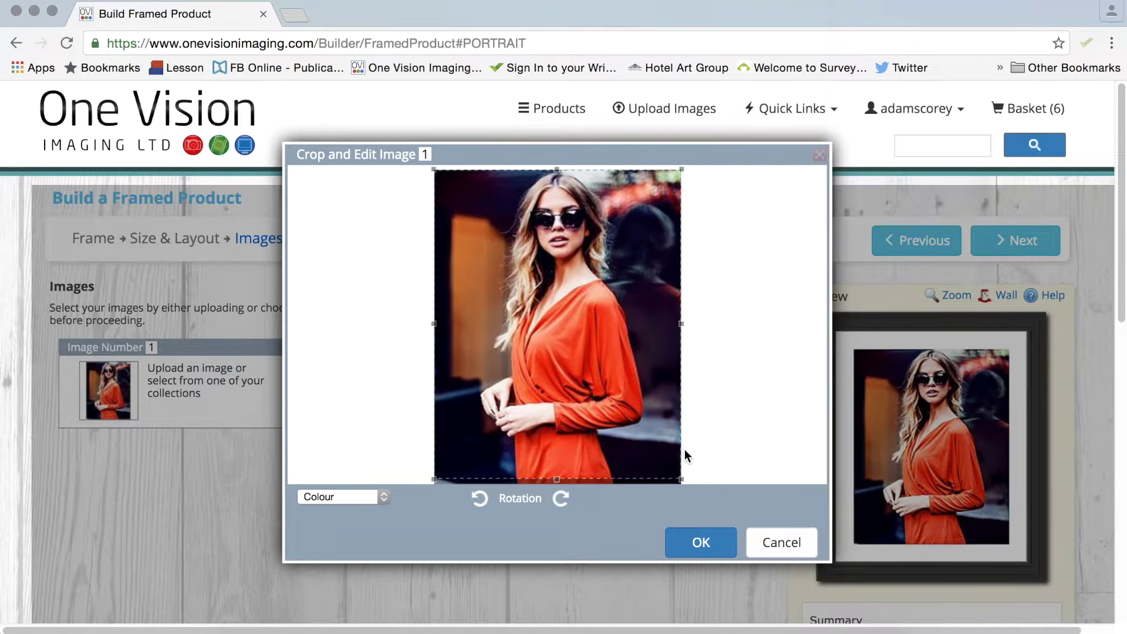
left_click(705, 543)
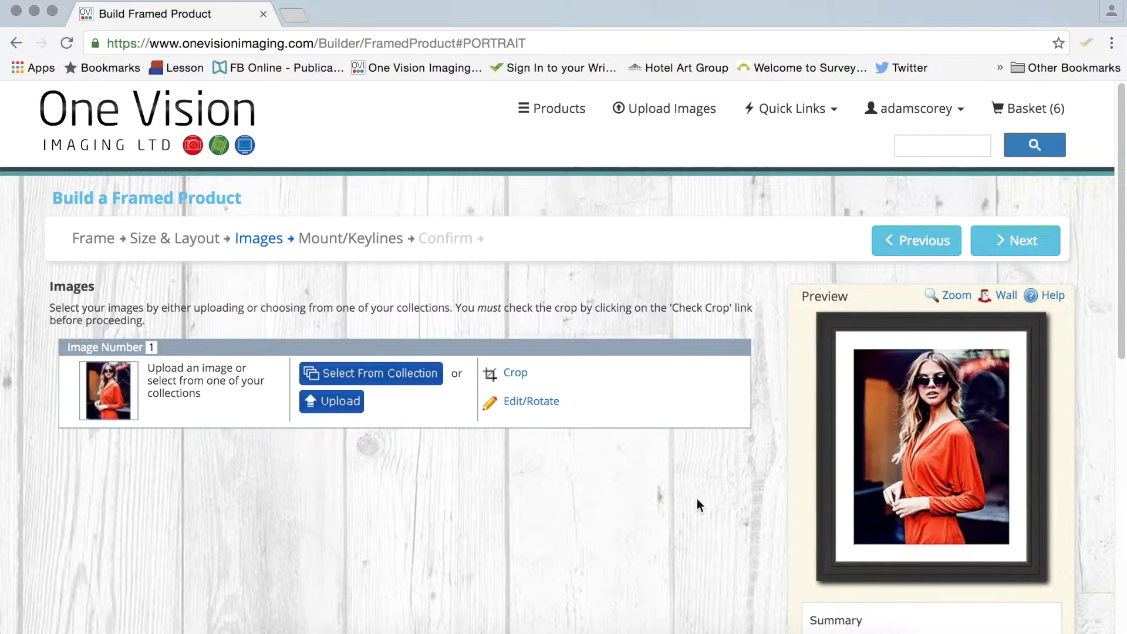
scroll(918, 418, "down", 3)
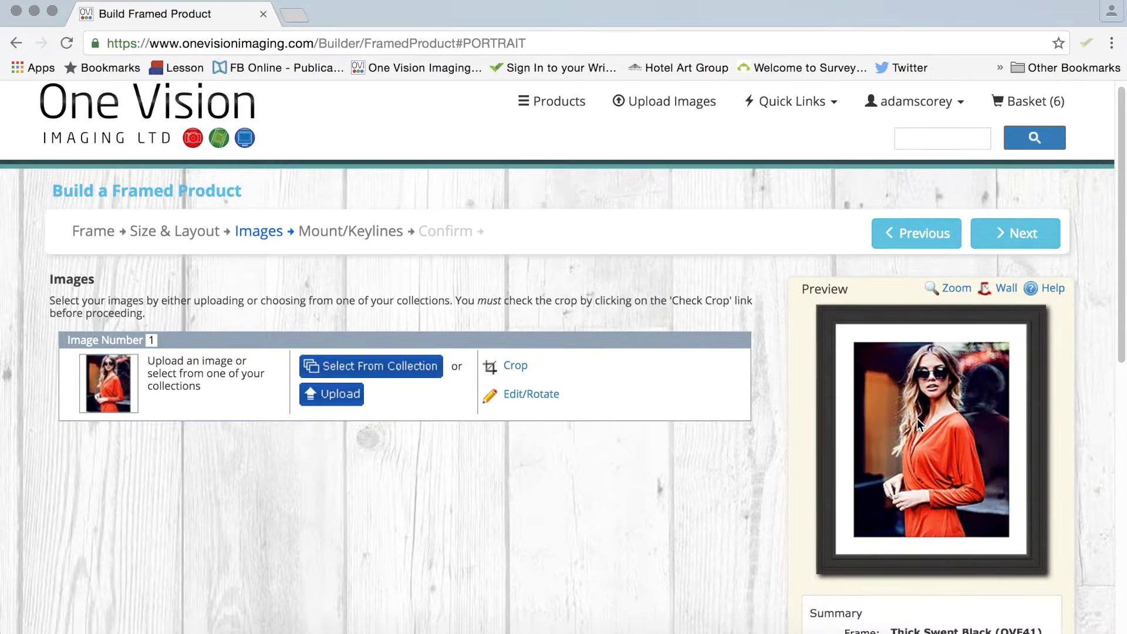
scroll(912, 421, "down", 3)
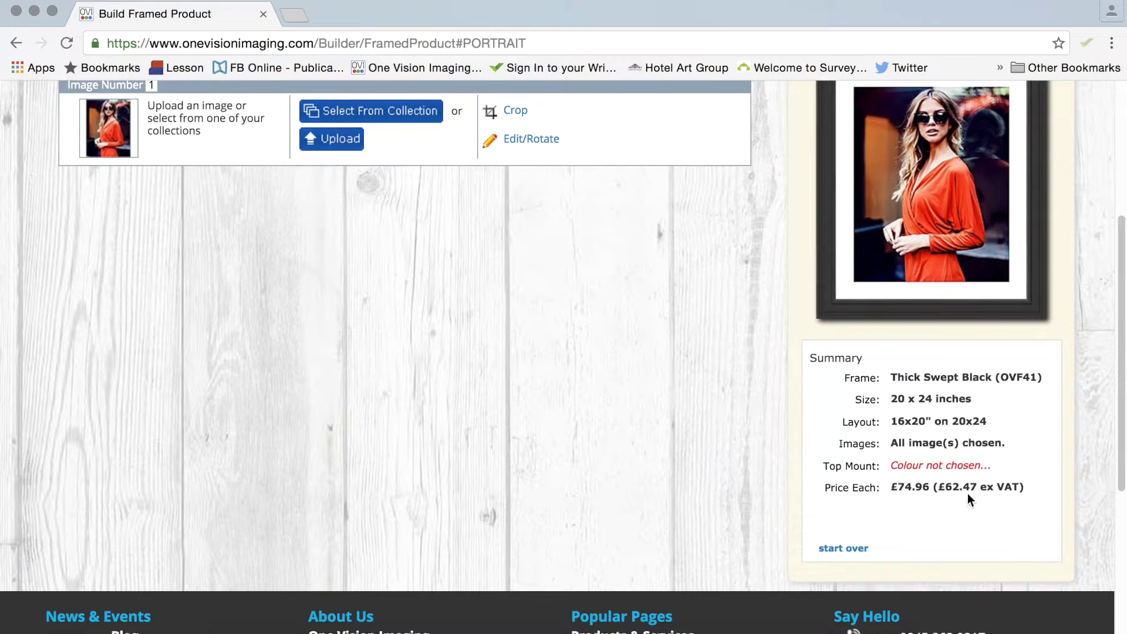
scroll(746, 471, "up", 5)
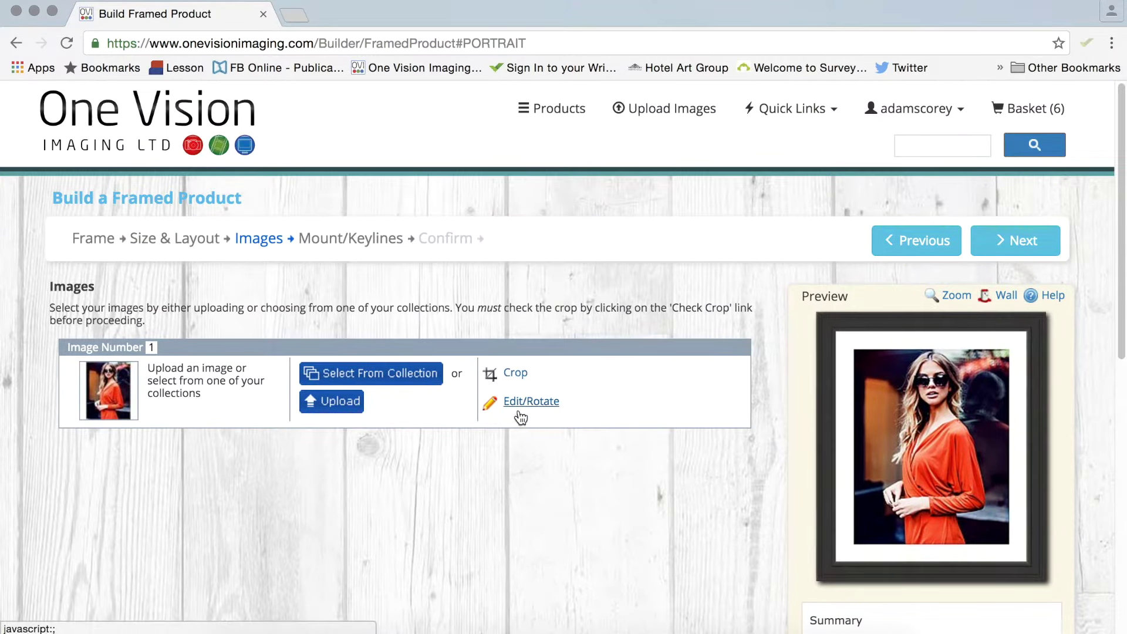
left_click(1022, 253)
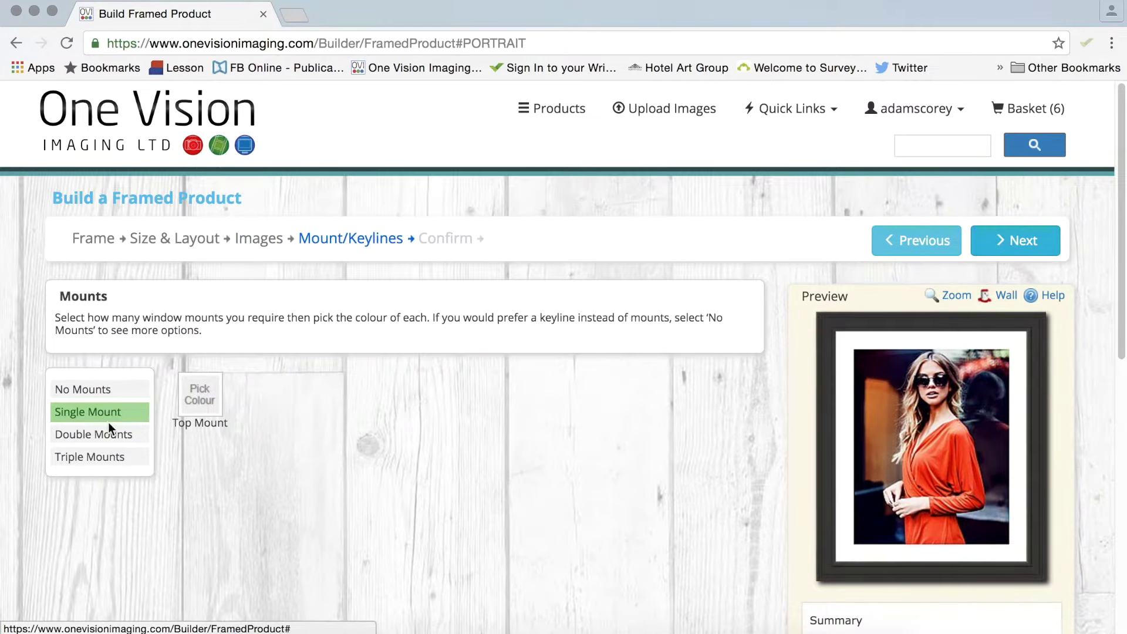
- Use double mounts with a Bright White top and Black (White Core) bottom, raising the price to £99.35
left_click(98, 434)
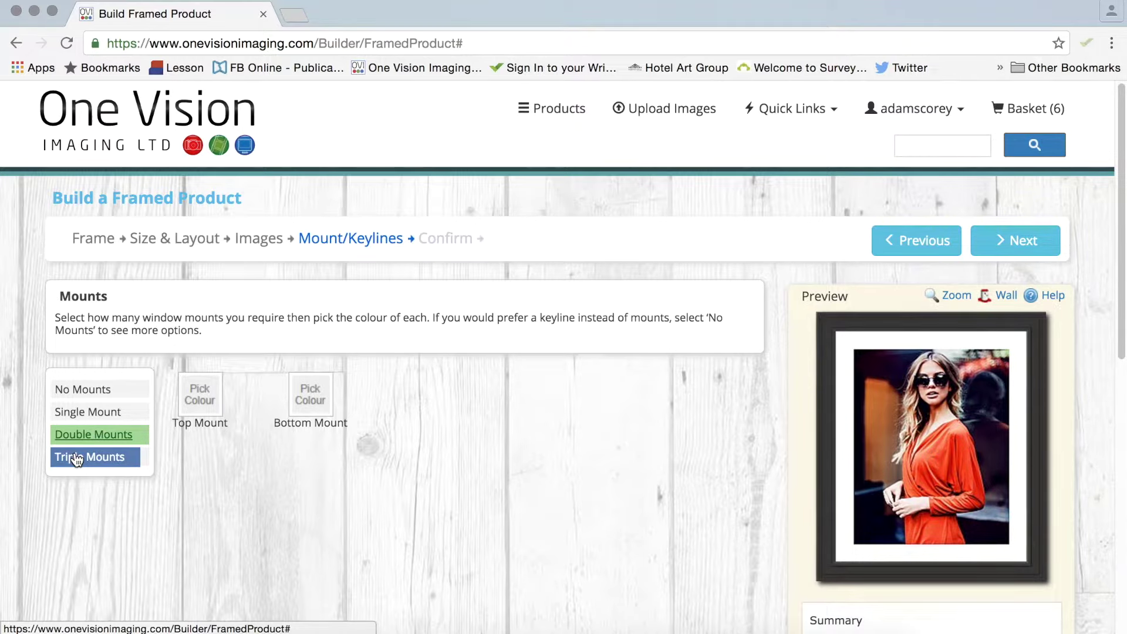
left_click(199, 392)
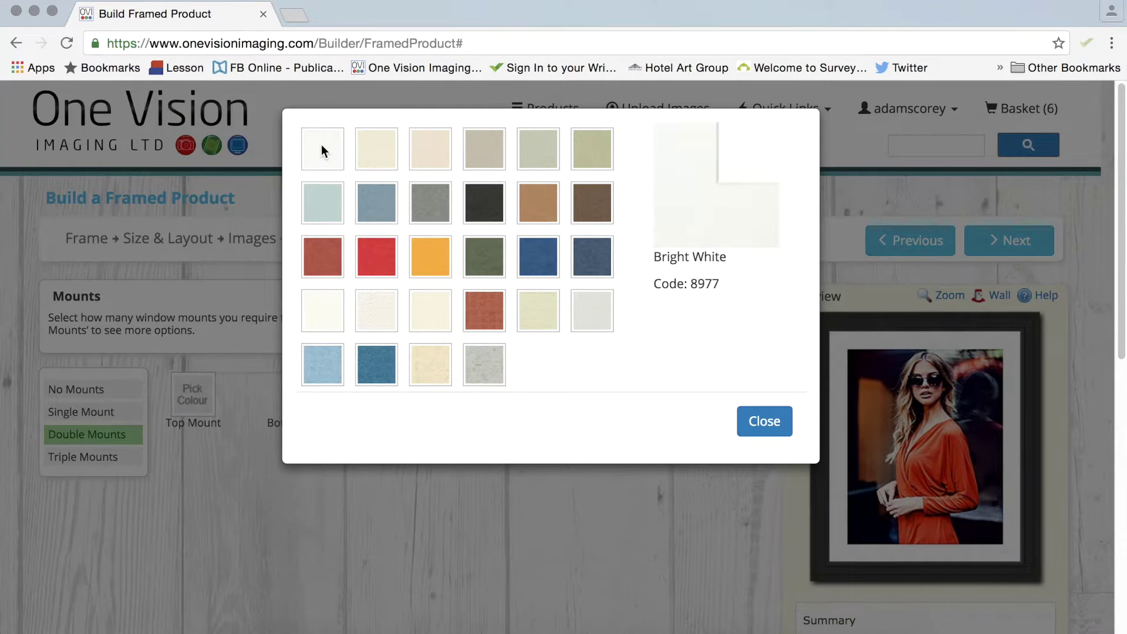
left_click(322, 146)
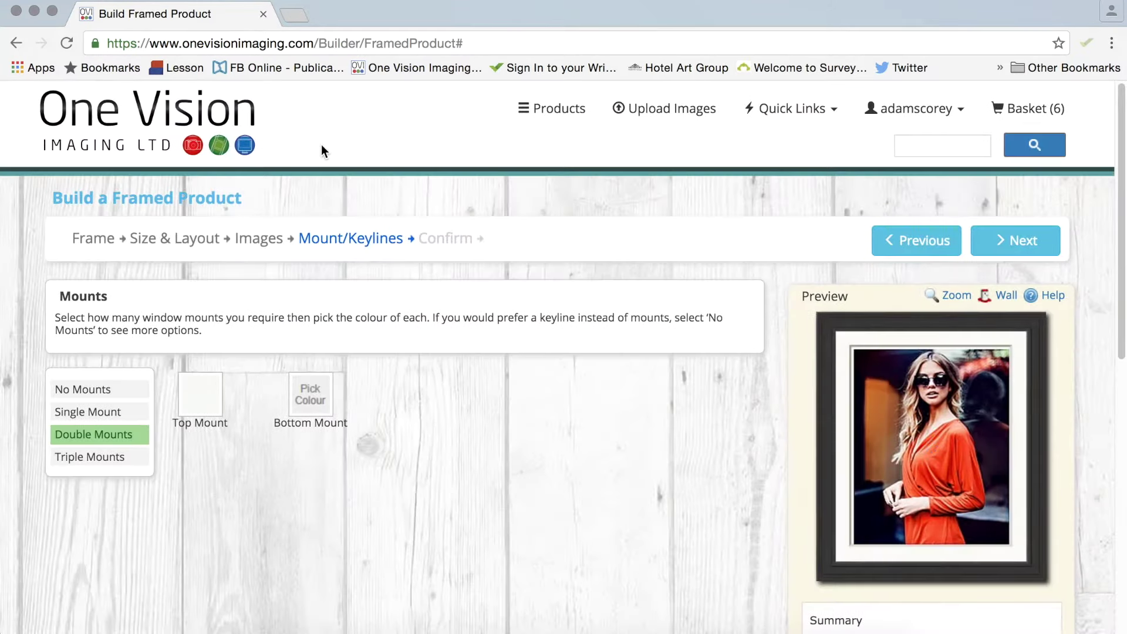
left_click(309, 393)
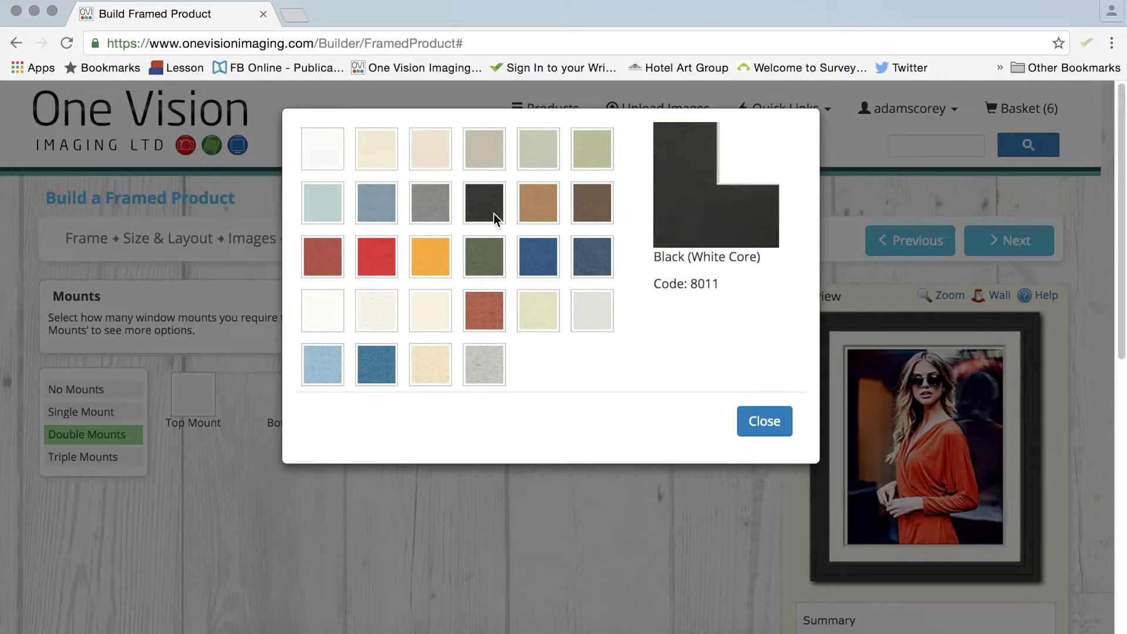
left_click(491, 210)
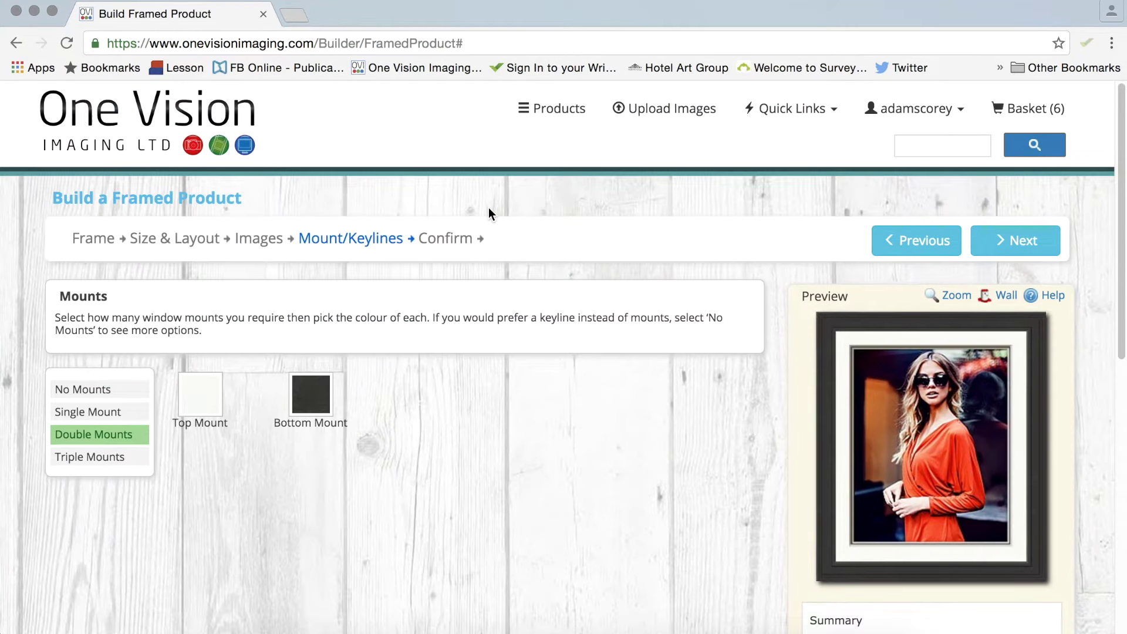
scroll(699, 457, "down", 5)
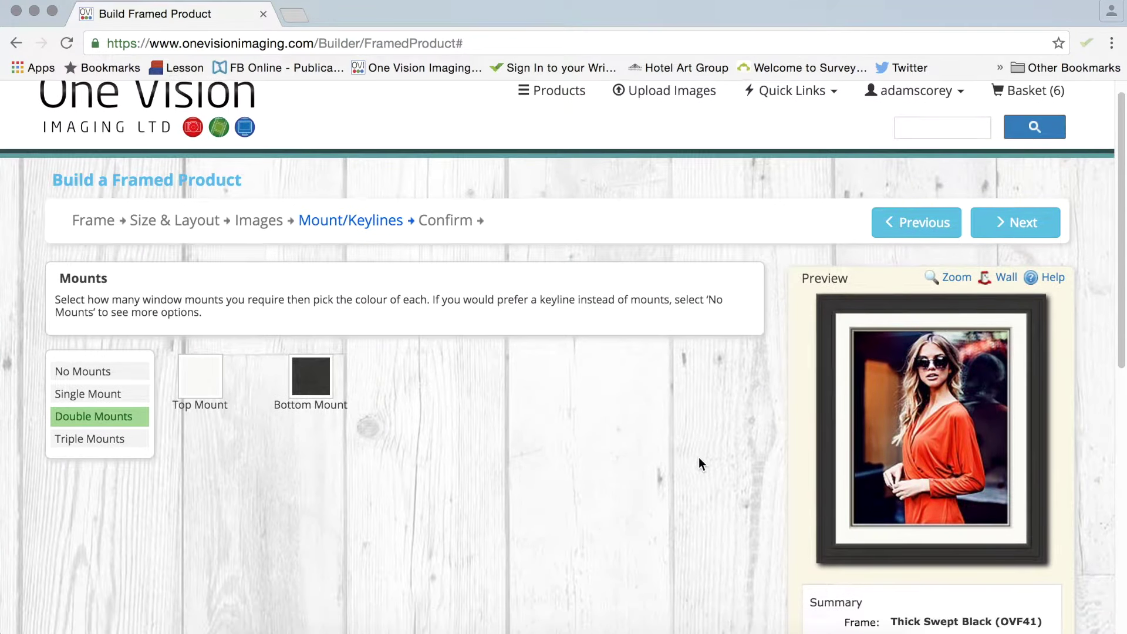
scroll(698, 464, "down", 1)
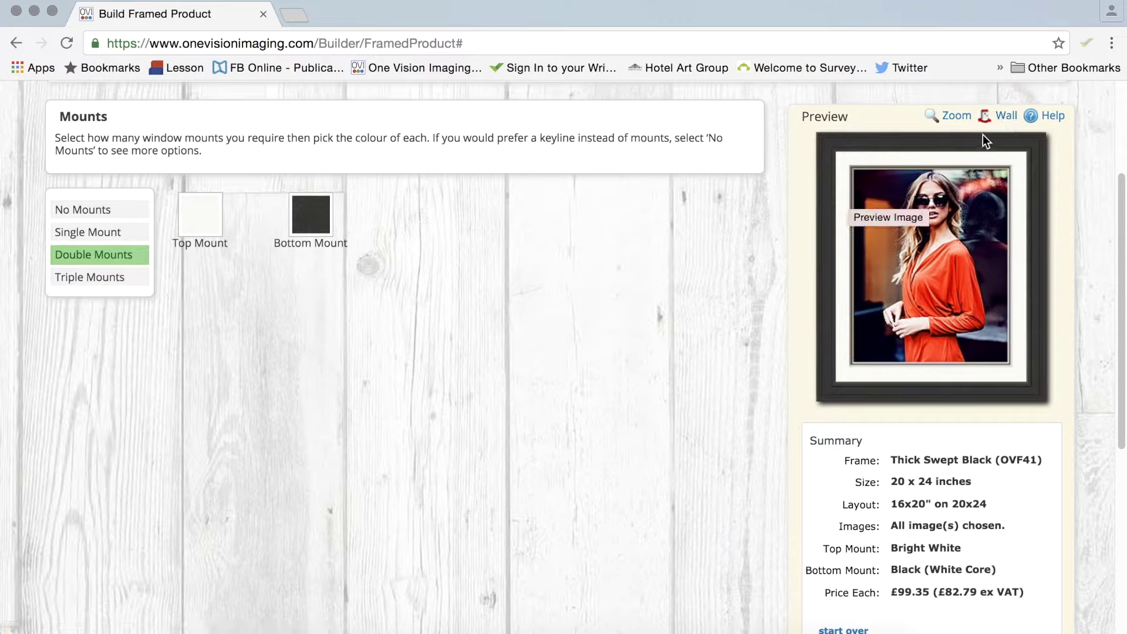
left_click(1007, 116)
- Put the preview on a white wall and inspect the enlarged framed print preview
left_click(526, 142)
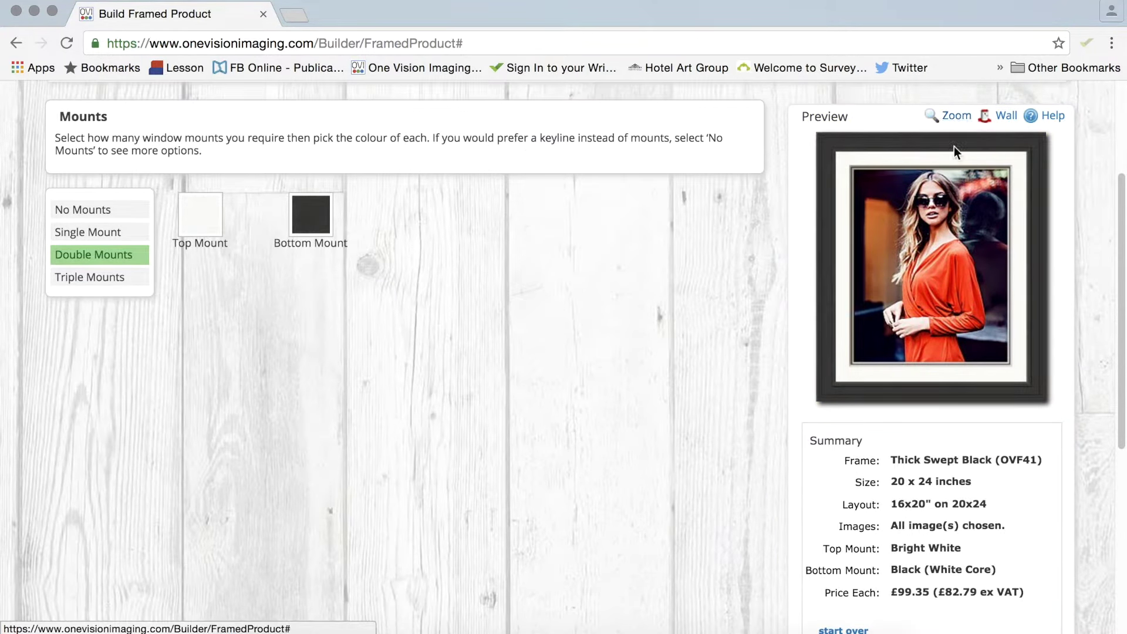
left_click(958, 116)
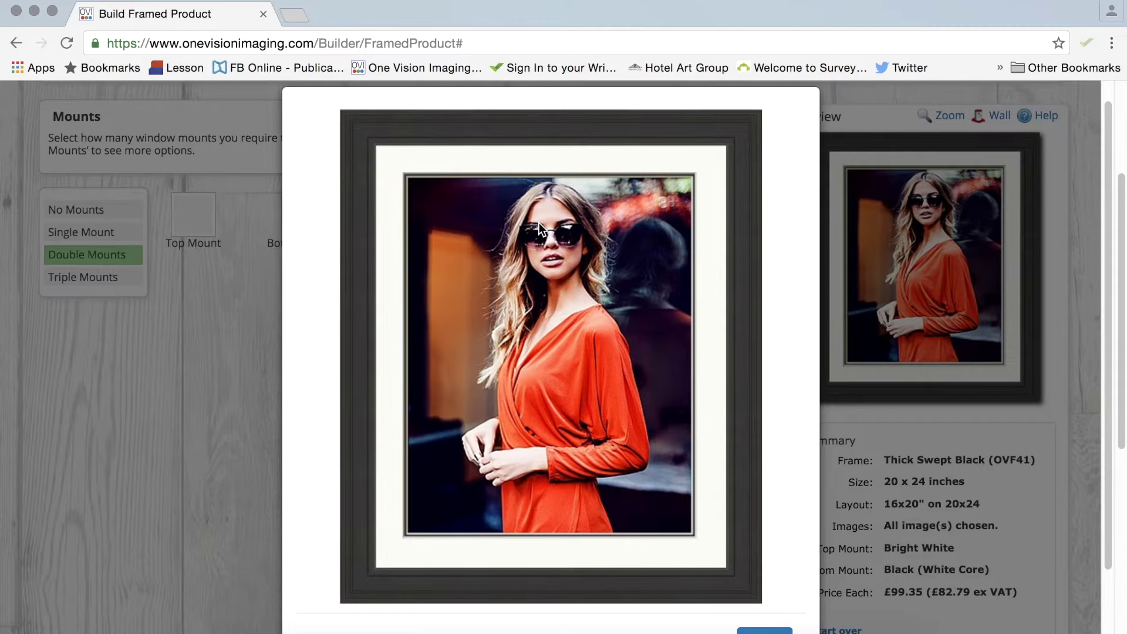
scroll(803, 362, "down", 2)
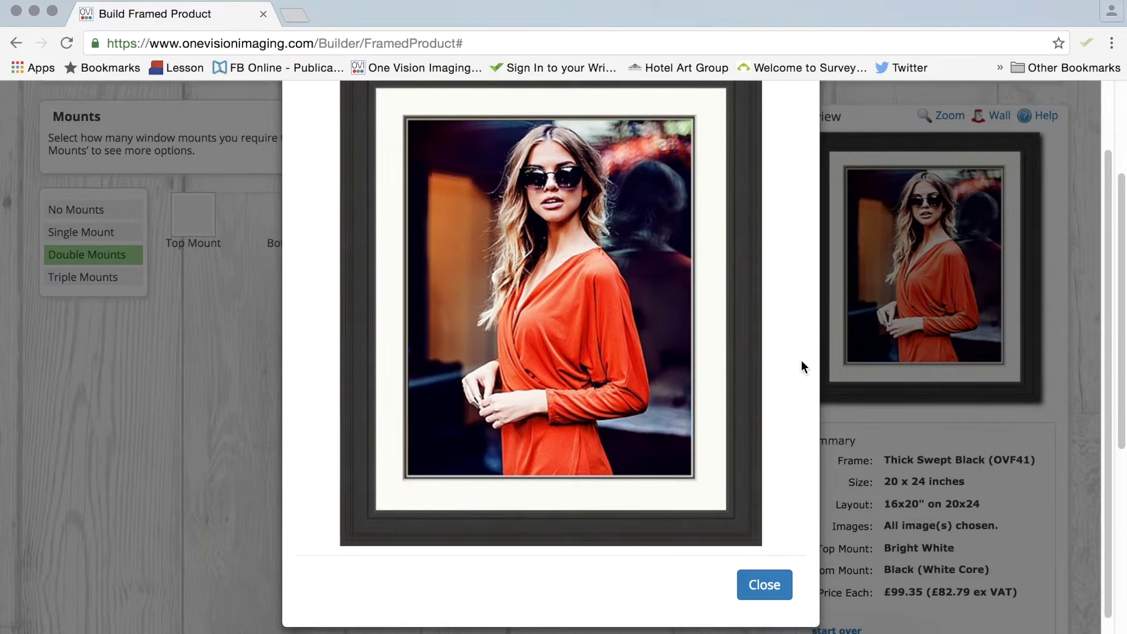
scroll(778, 411, "up", 1)
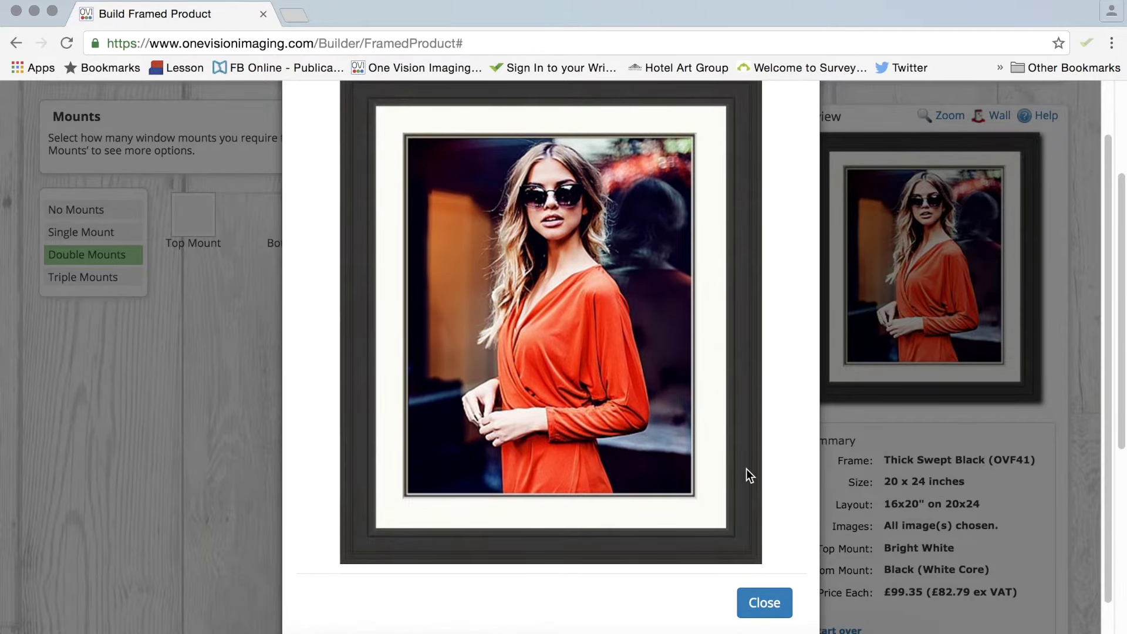
left_click(766, 605)
scroll(635, 355, "up", 2)
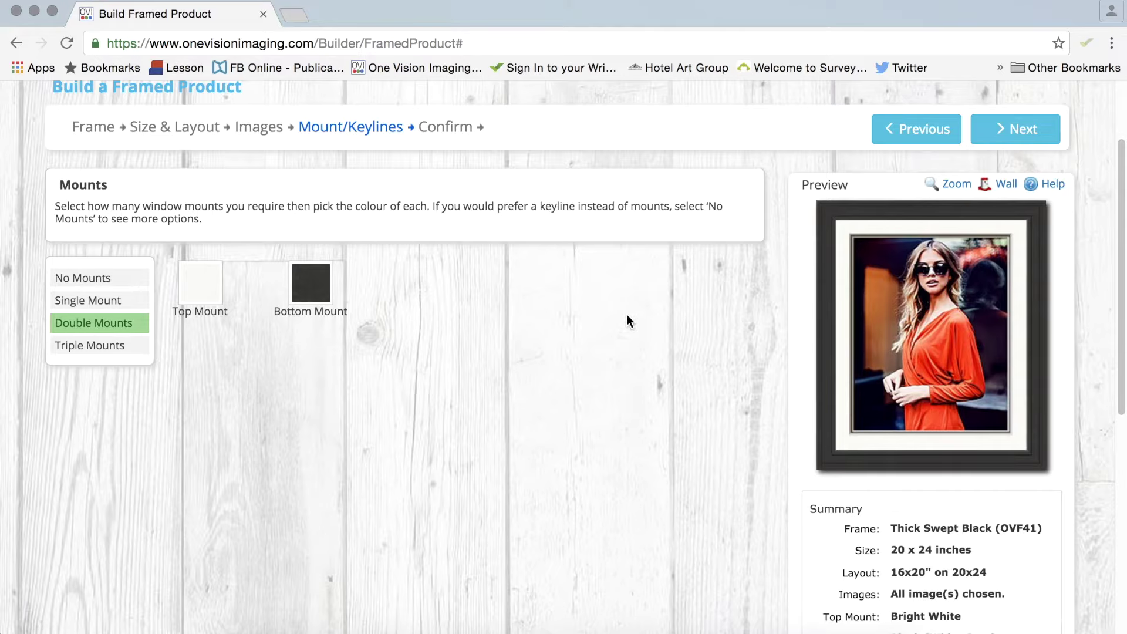
- Advance to Confirm, verify quantity 1, and add the framed print to the basket
left_click(1021, 132)
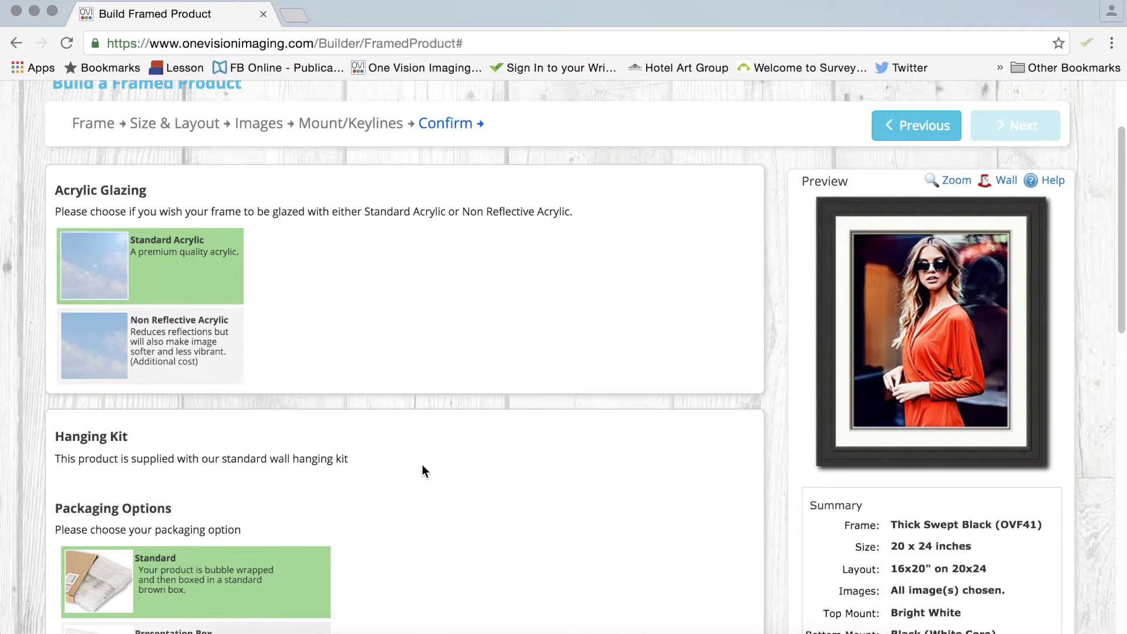
scroll(424, 465, "down", 1)
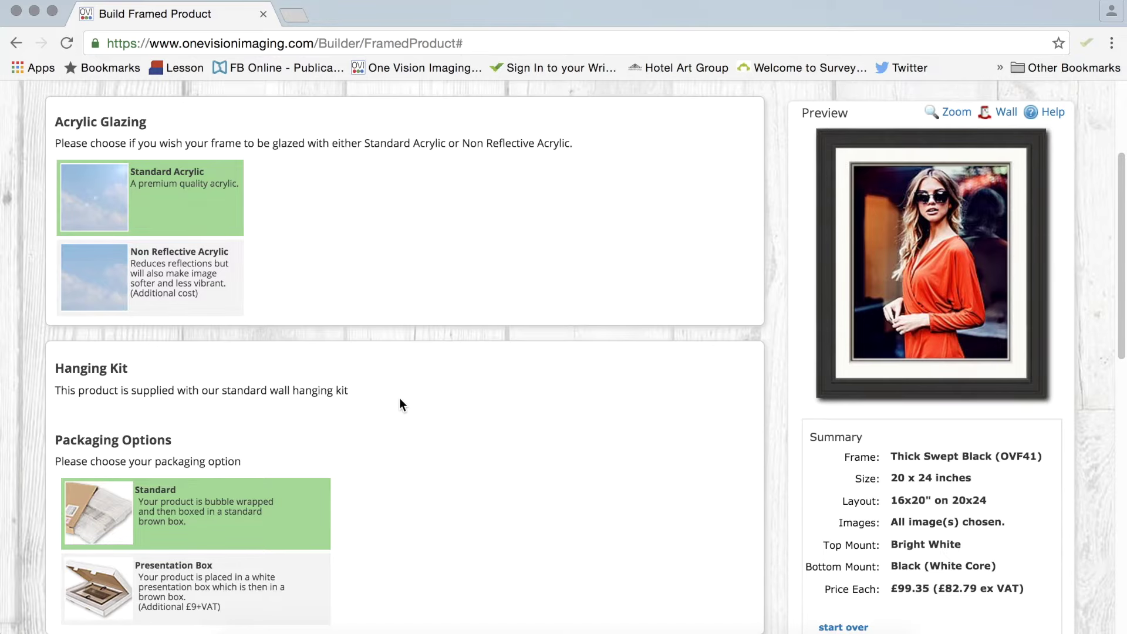
scroll(411, 422, "down", 1)
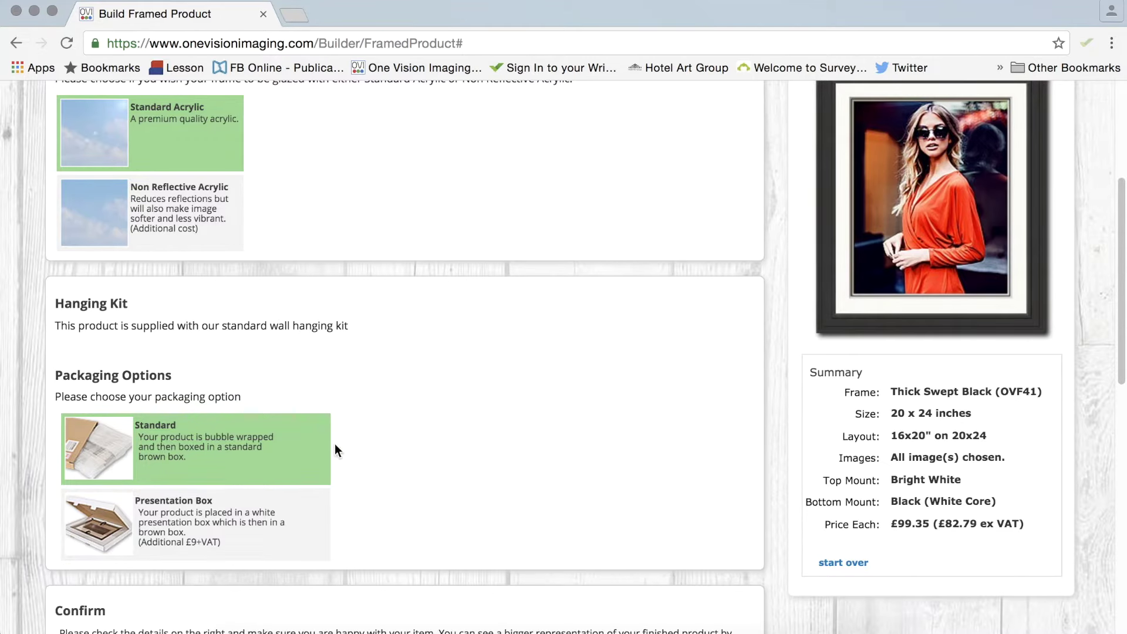
scroll(335, 444, "down", 3)
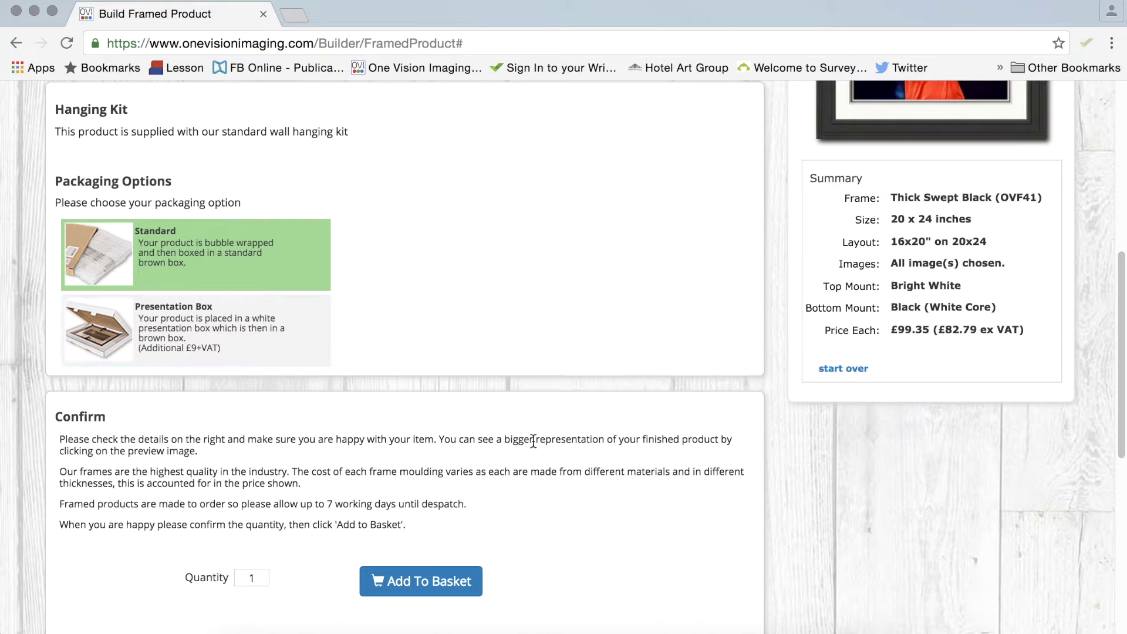
double_click(266, 580)
left_click(432, 589)
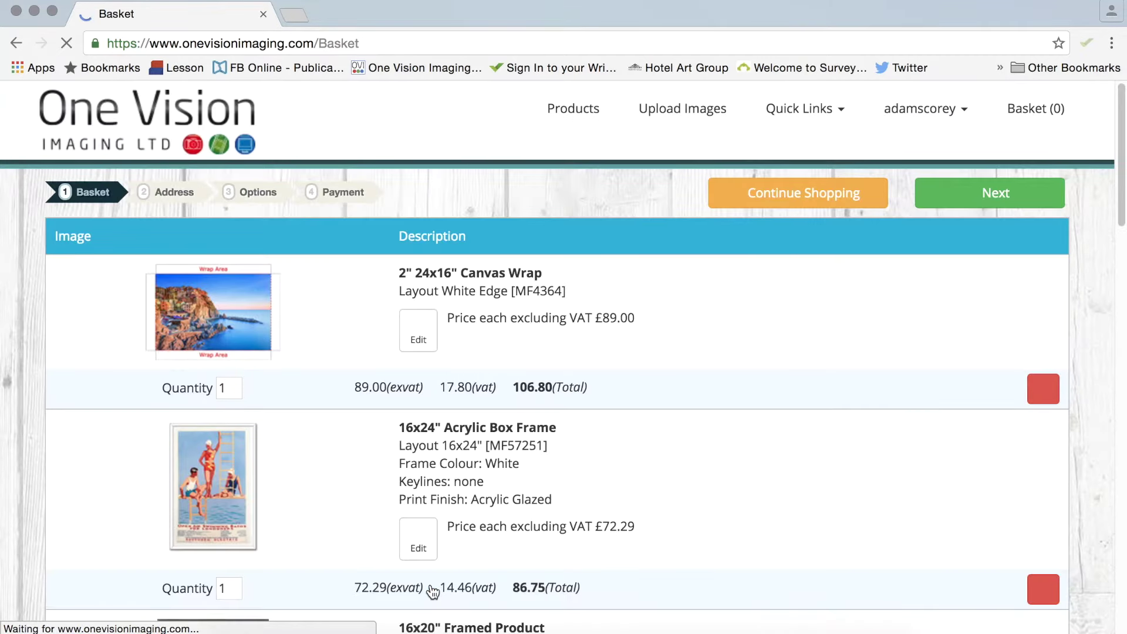
- Review the basket's new 20x24" Framed Product line at £99.35 and the £627.08 total
scroll(568, 488, "down", 3)
scroll(567, 488, "down", 11)
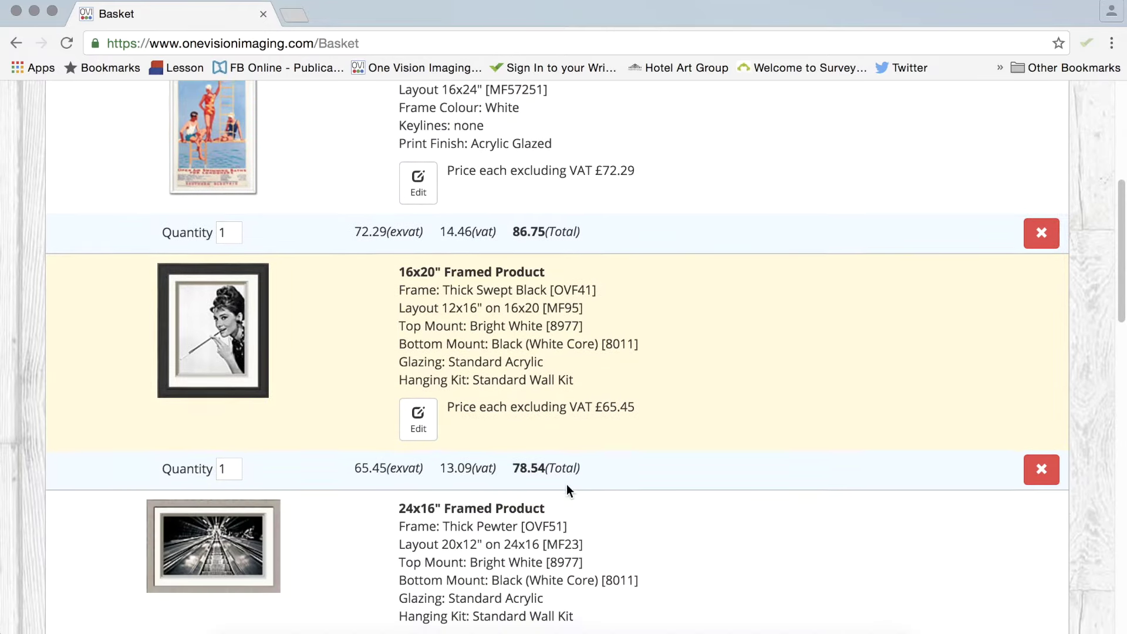
scroll(567, 484, "down", 6)
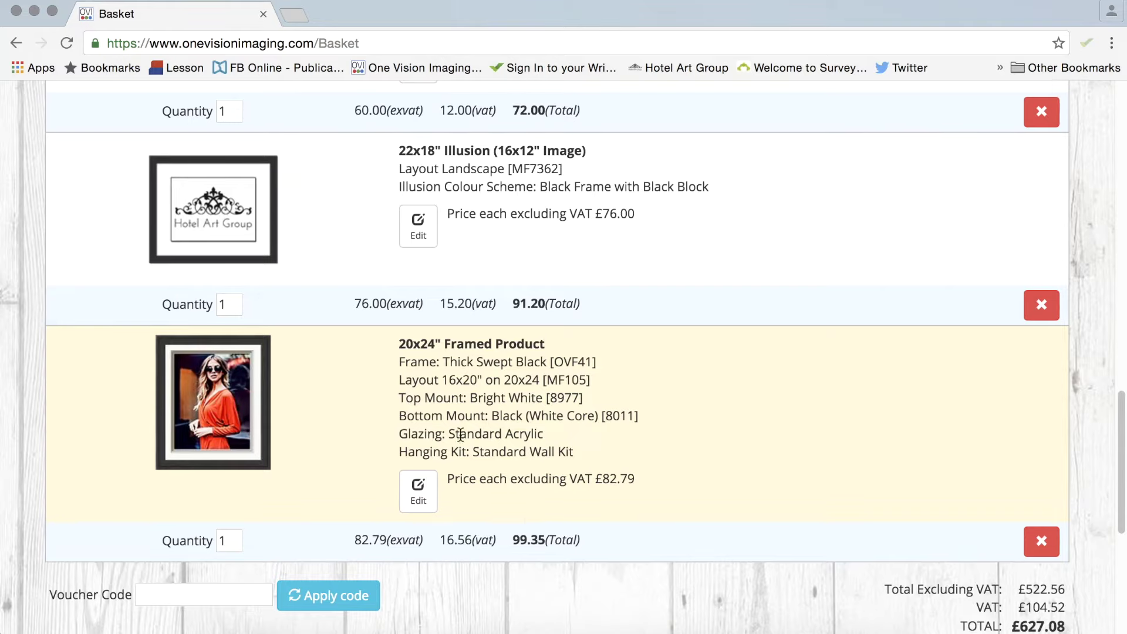
left_click(419, 501)
scroll(453, 557, "down", 3)
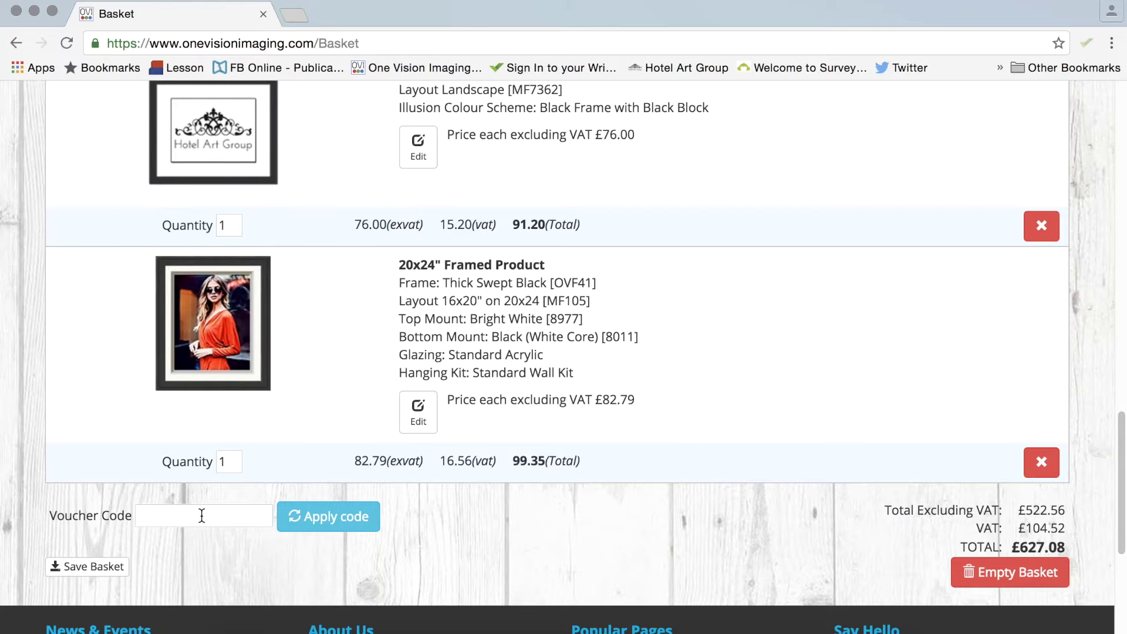
scroll(1032, 267, "up", 10)
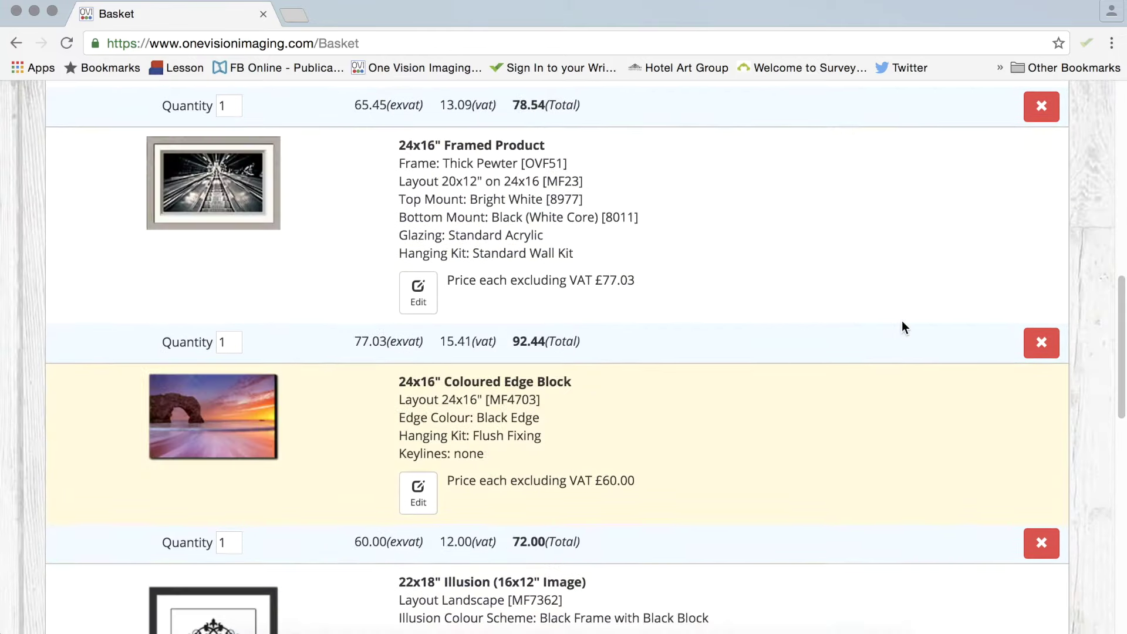
scroll(856, 264, "down", 8)
scroll(850, 332, "down", 7)
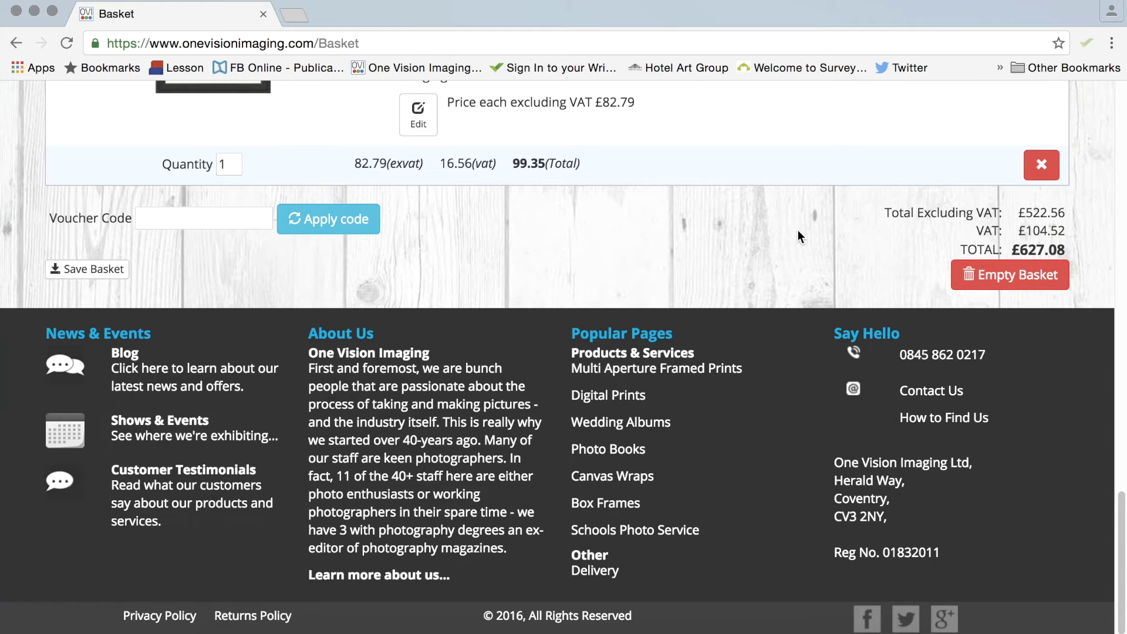
scroll(737, 251, "up", 20)
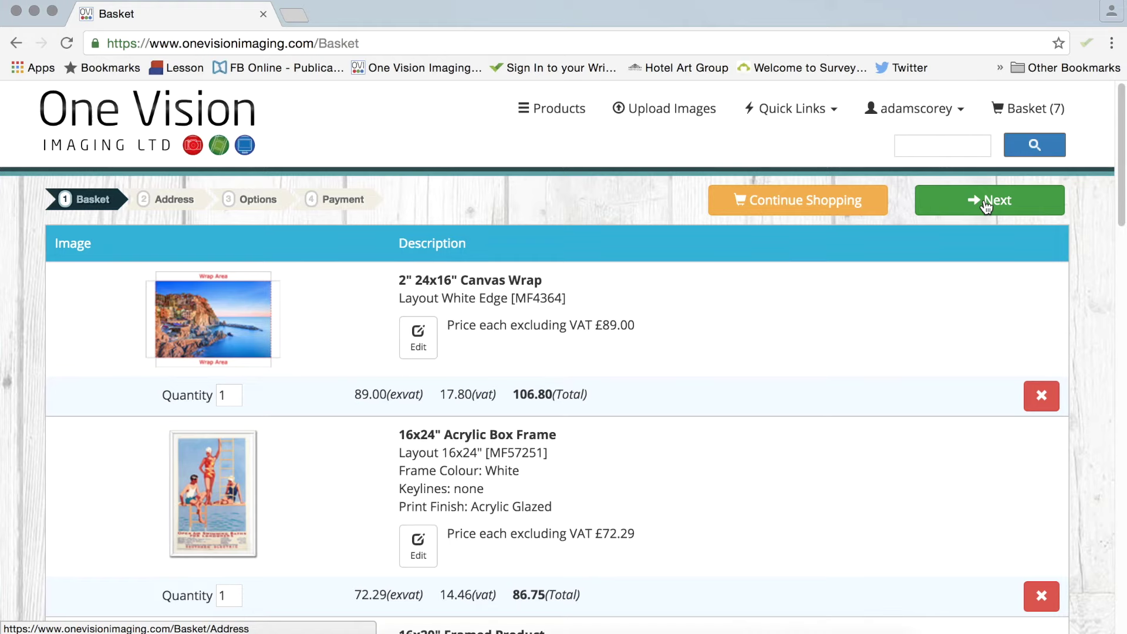
scroll(871, 377, "down", 13)
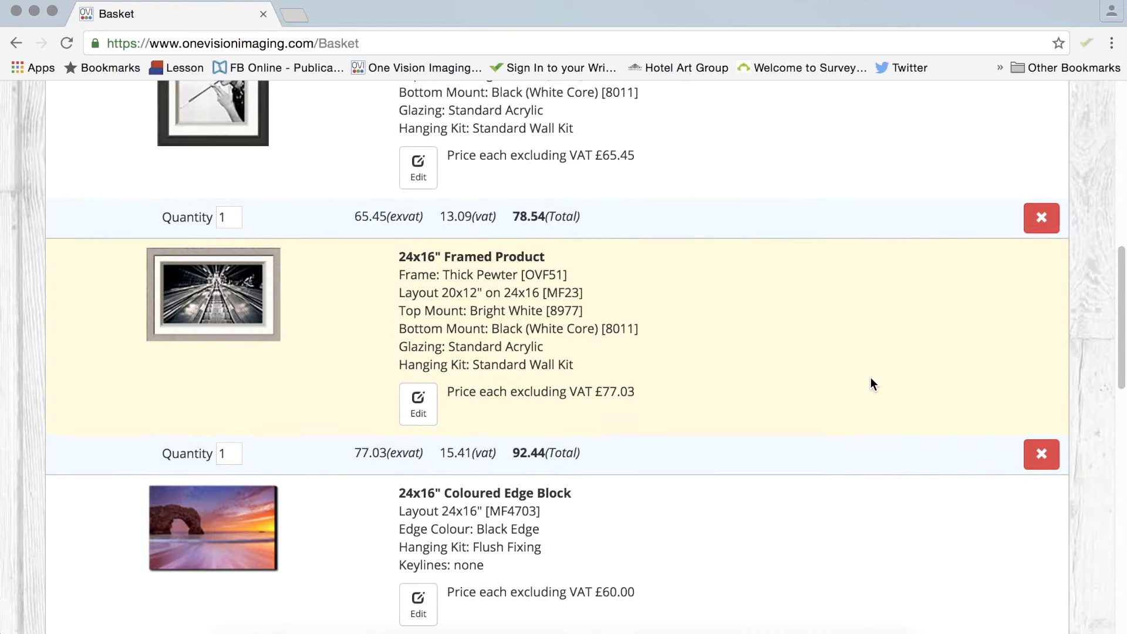
scroll(874, 387, "down", 8)
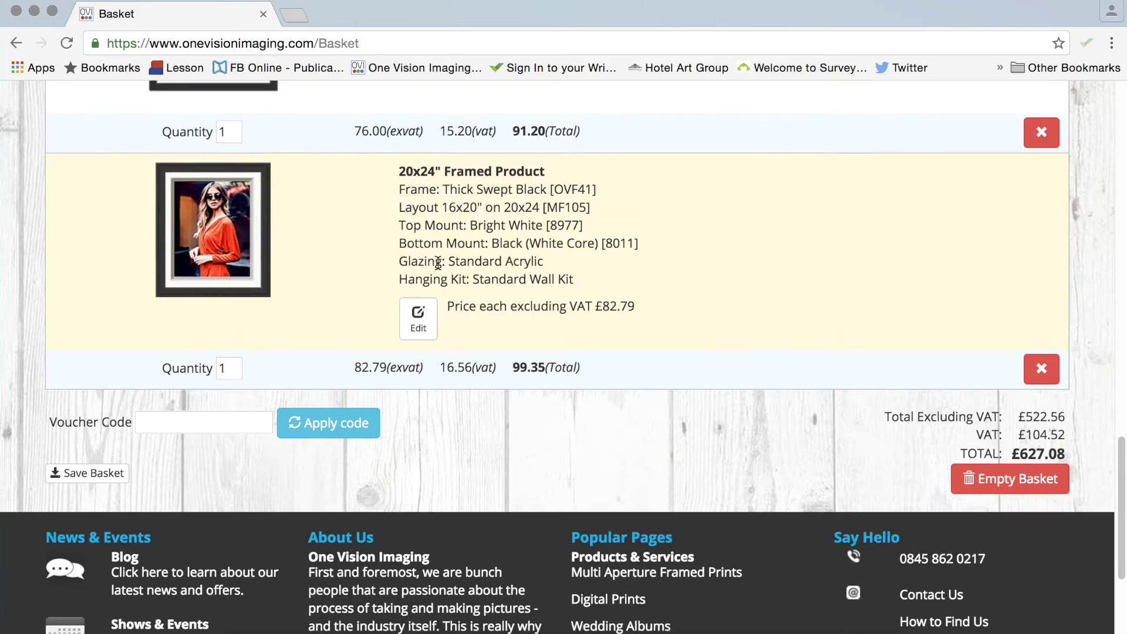